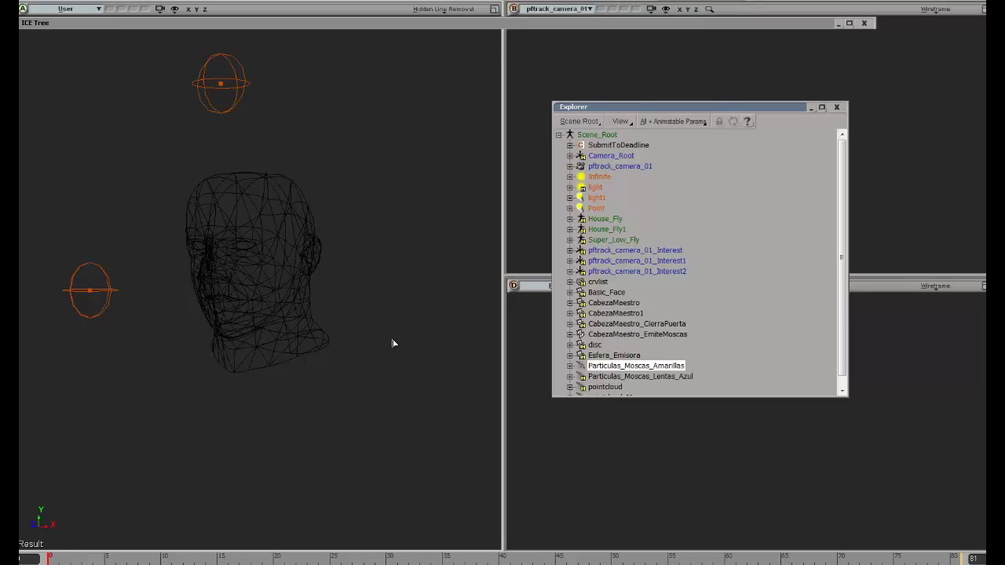
# Step: Play the simulation from the first frame and examine how the Particulas_Moscas_Amarillas flies move around the head
pyautogui.press('Up')
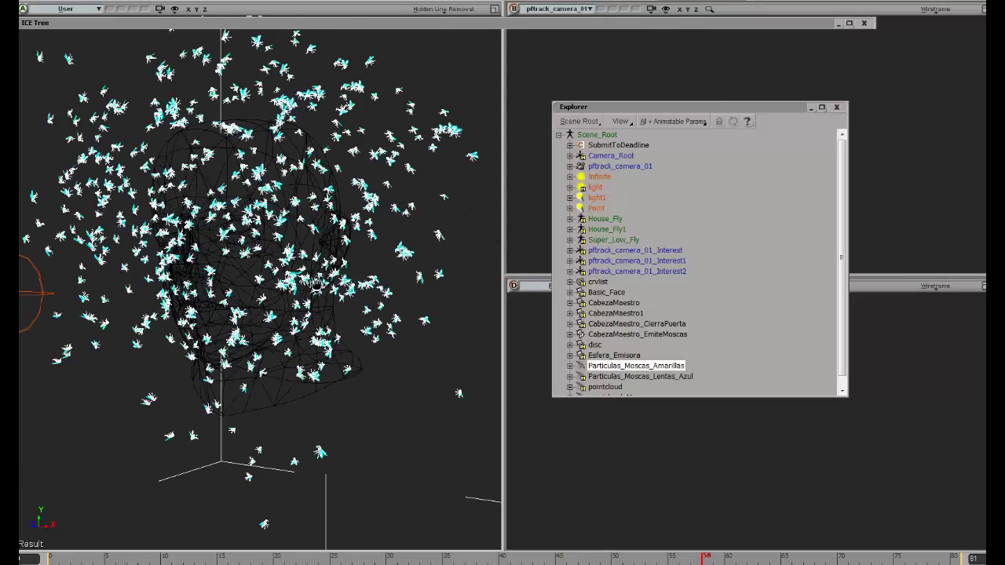
pyautogui.moveTo(316, 284)
pyautogui.mouseDown()
pyautogui.moveTo(393, 361)
pyautogui.moveTo(319, 285)
pyautogui.mouseUp()
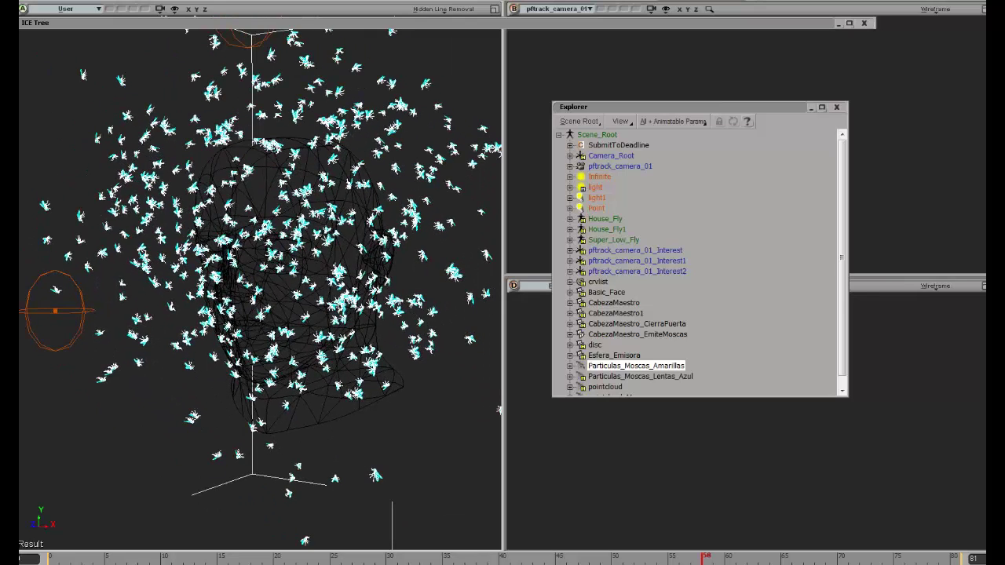
pyautogui.press('Home')
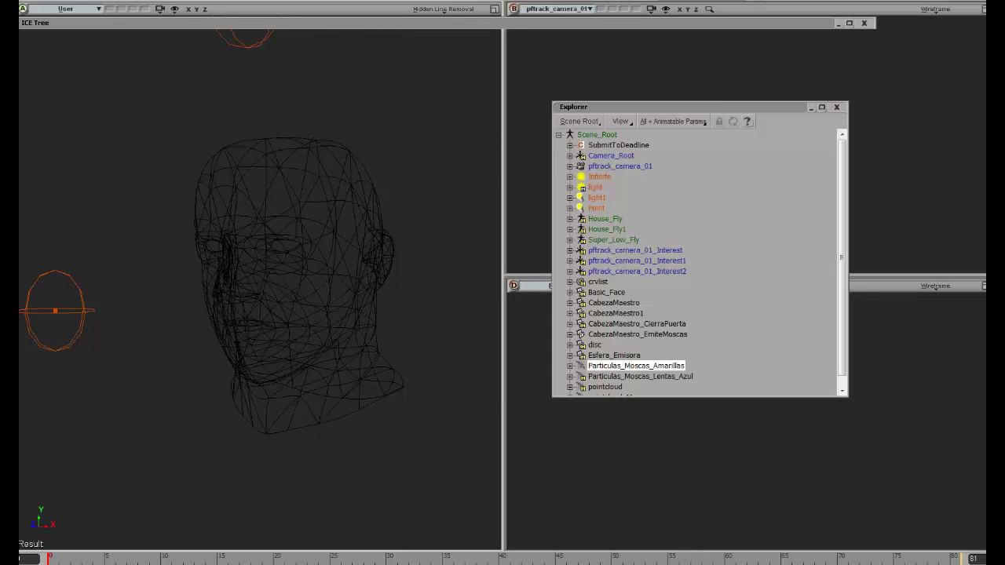
pyautogui.press('Up')
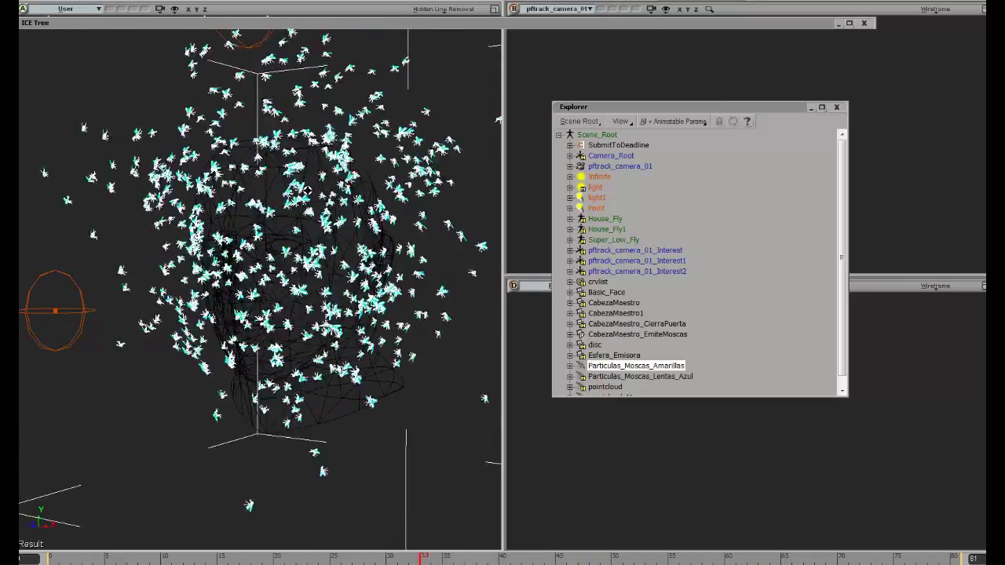
pyautogui.moveTo(355, 176); pyautogui.dragTo(306, 202)
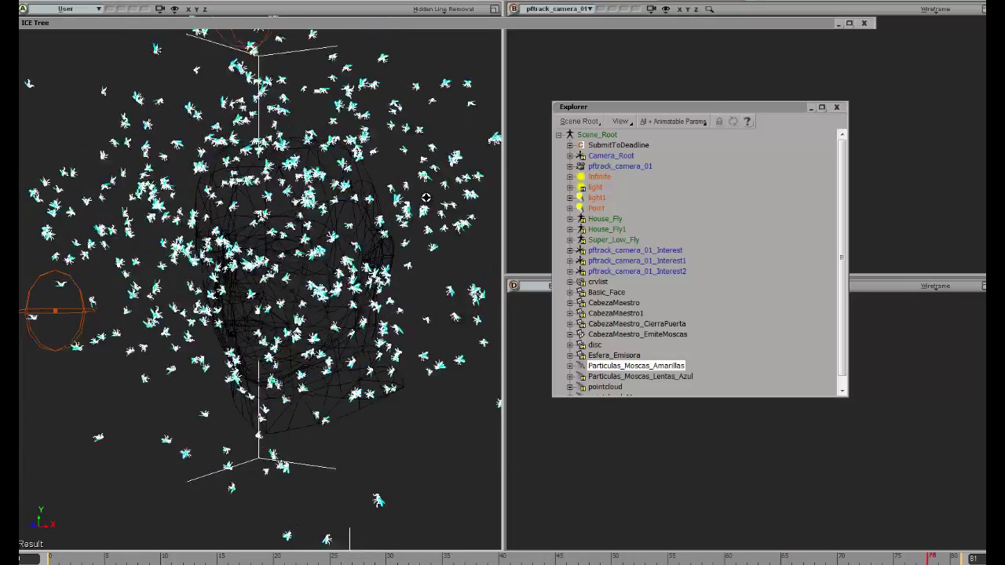
pyautogui.moveTo(285, 318); pyautogui.dragTo(287, 160)
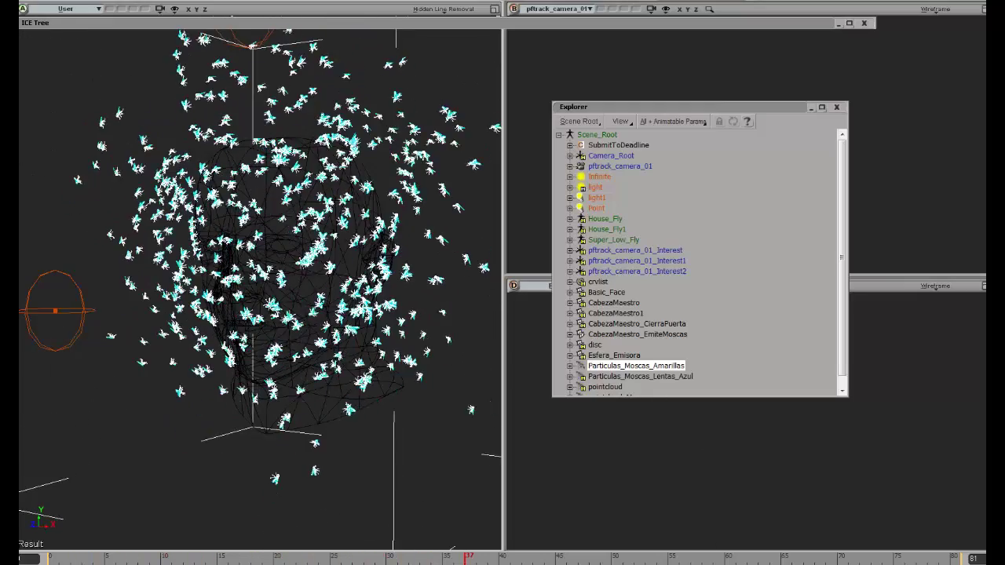
# Step: Show Particulas_Moscas_Lentas_Azul, hide Particulas_Moscas_Amarillas, and play the simulation of the slow flies
pyautogui.click(624, 376)
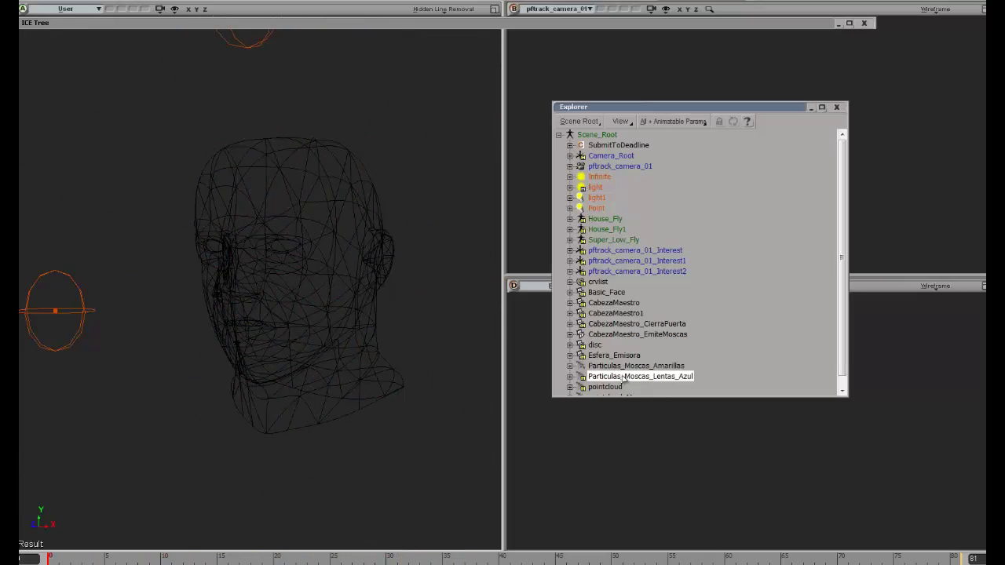
pyautogui.click(625, 365)
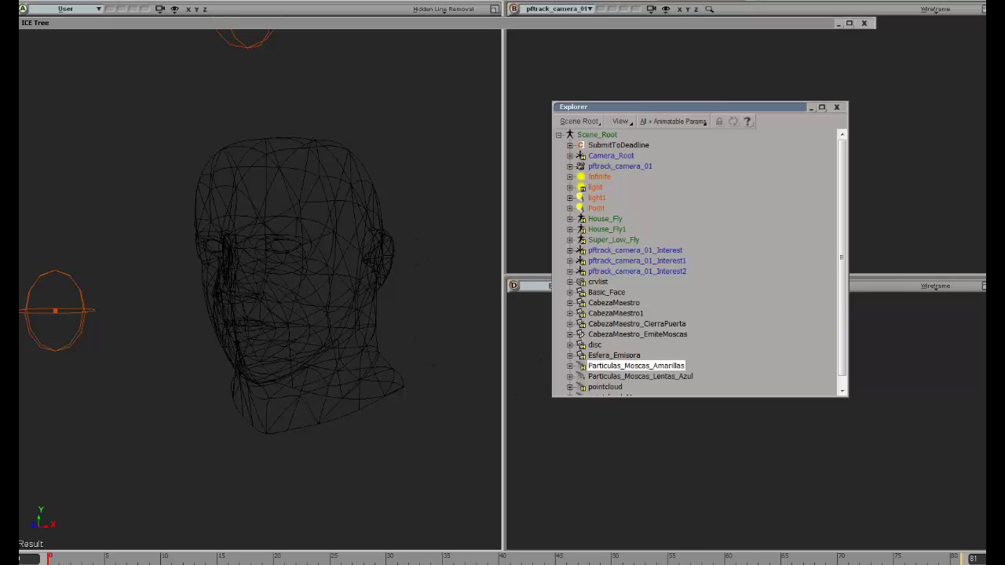
pyautogui.press('Up')
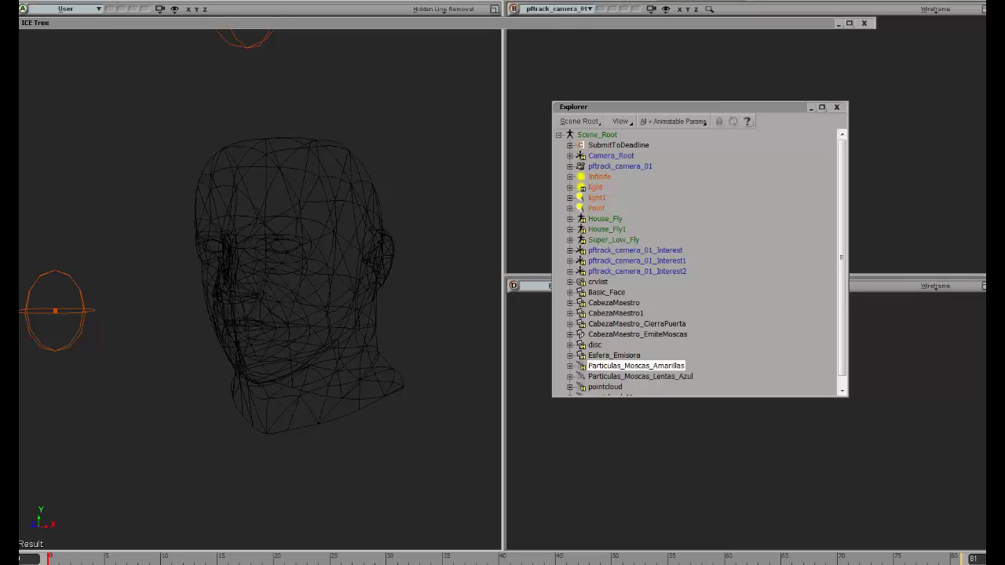
pyautogui.press('Up')
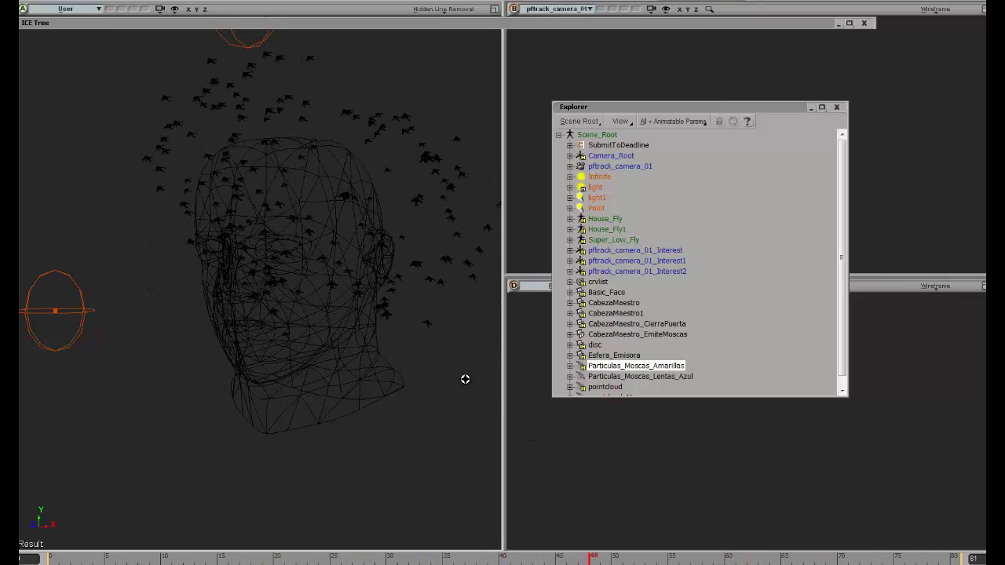
# Step: Show Esfera_Emisora around the head and view Particulas_Moscas_Amarillas and Particulas_Moscas_Lentas_Azul against it in turn
pyautogui.press('h')
pyautogui.click(616, 357)
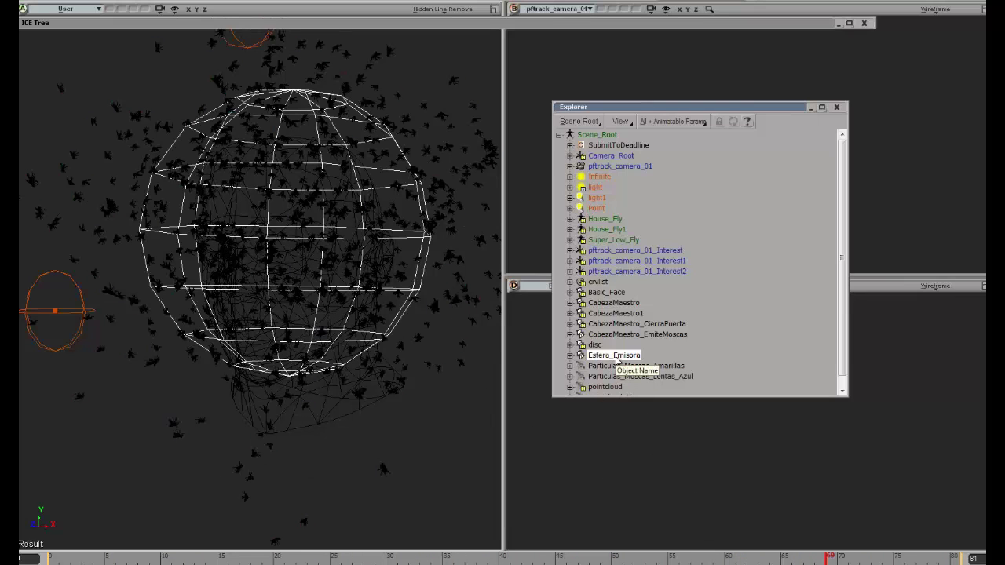
pyautogui.click(640, 367)
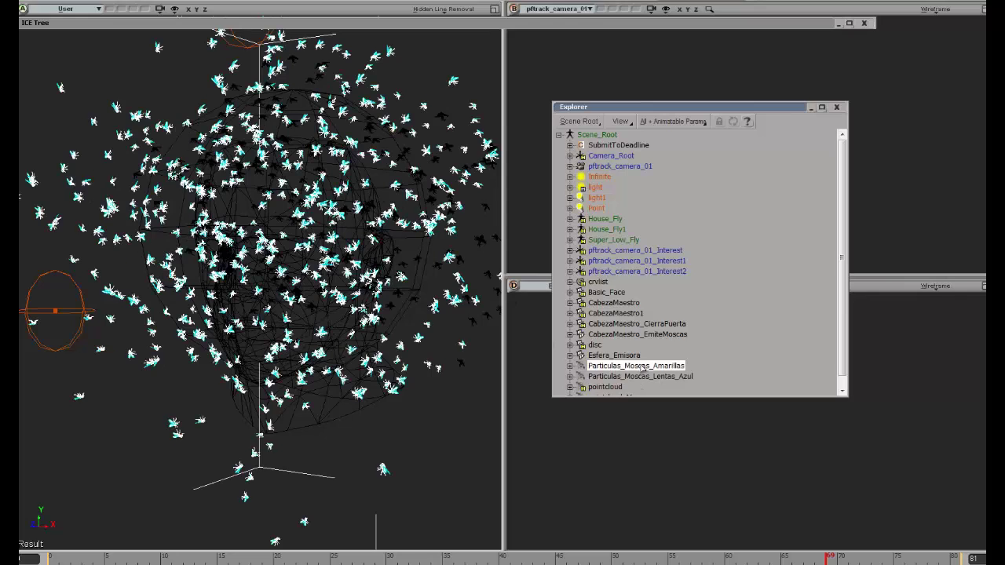
pyautogui.click(620, 377)
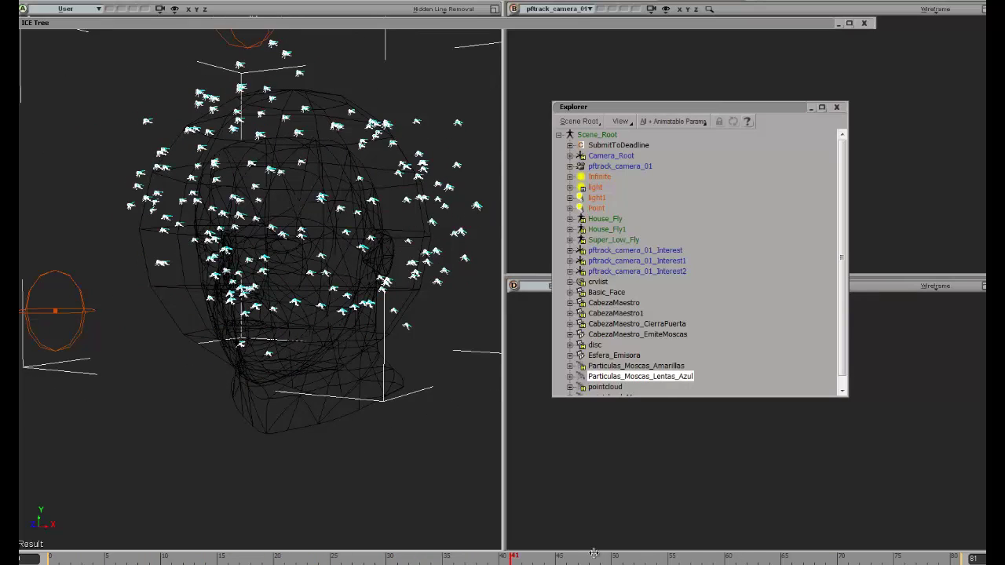
# Step: Unhide Particulas_Moscas_Amarillas, hide Particulas_Moscas_Lentas_Azul, and replay the simulation from the first frame
pyautogui.click(627, 368)
pyautogui.press('h')
pyautogui.click(629, 377)
pyautogui.press('h')
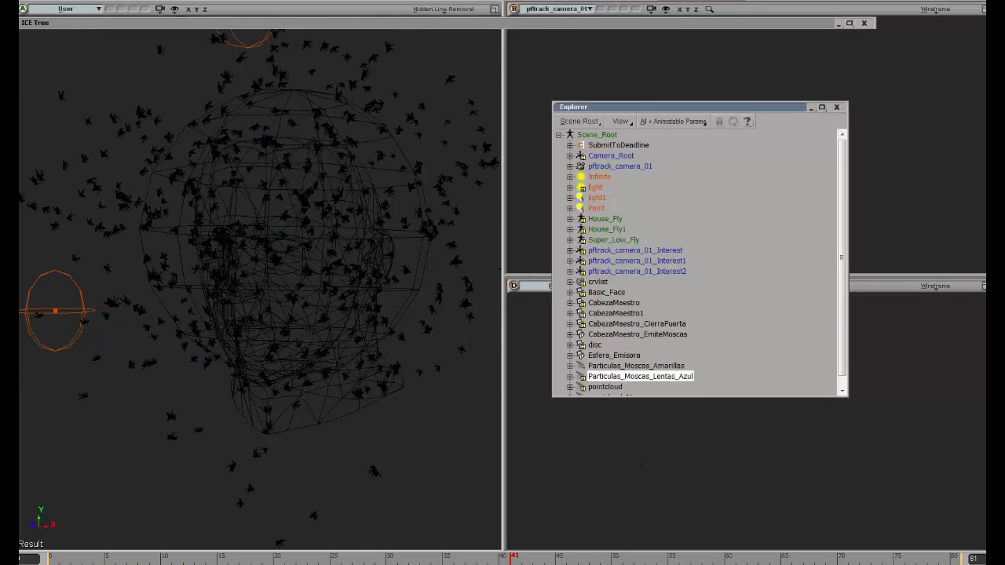
pyautogui.press('Home')
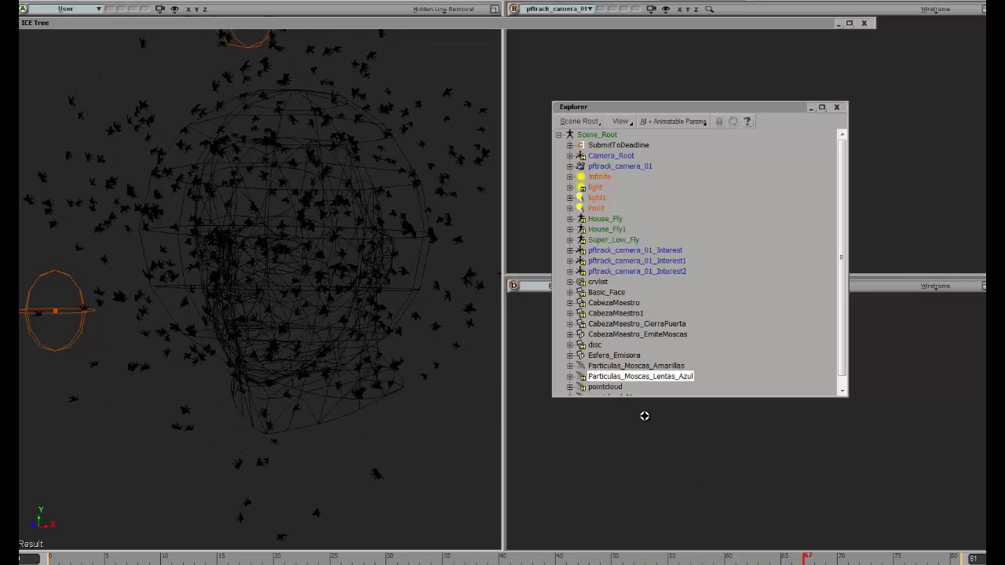
# Step: Hide the Esfera_Emisora emitter sphere and select Particulas_Moscas_Amarillas in the scene tree
pyautogui.click(607, 357)
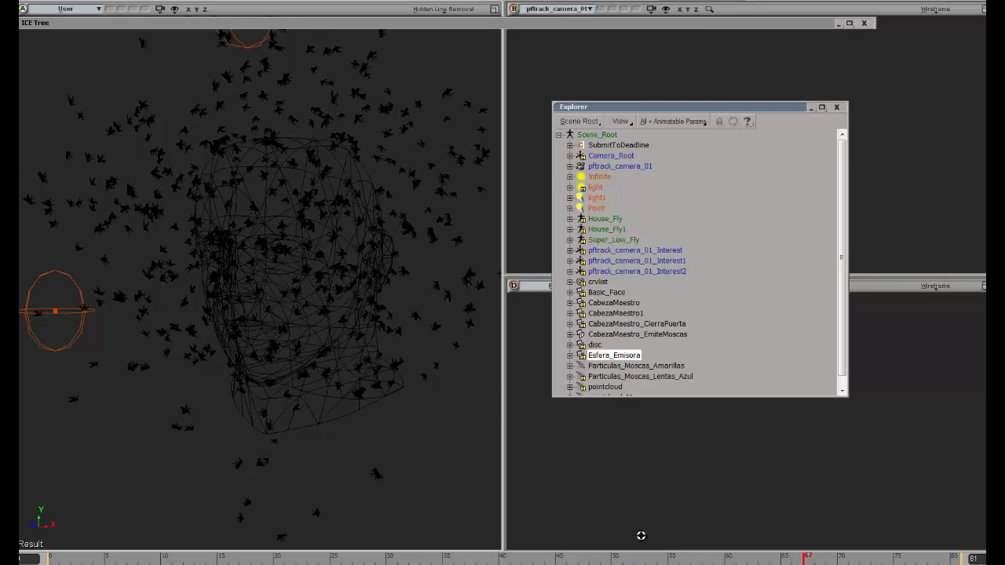
pyautogui.click(651, 564)
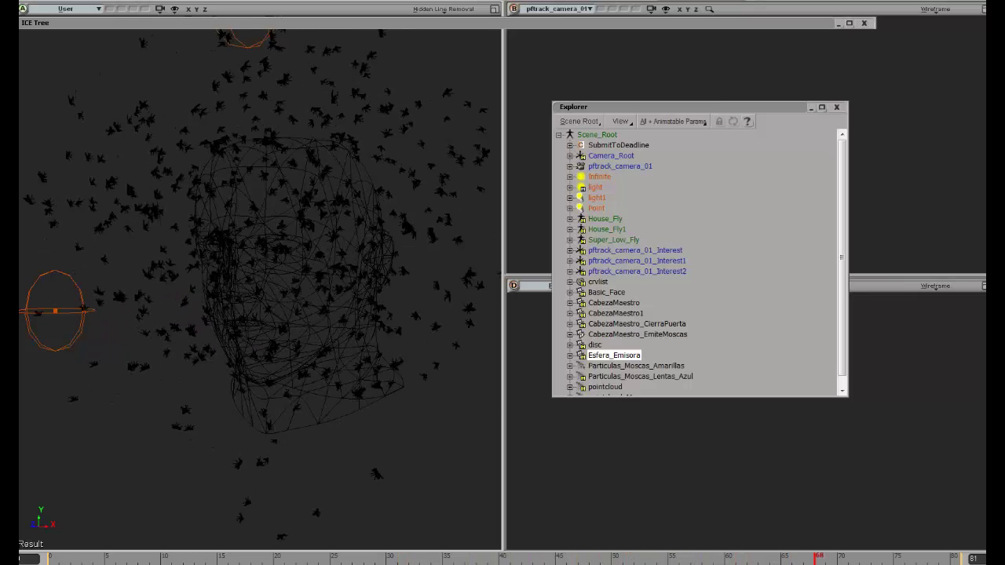
pyautogui.scroll(-1, 656, 355)
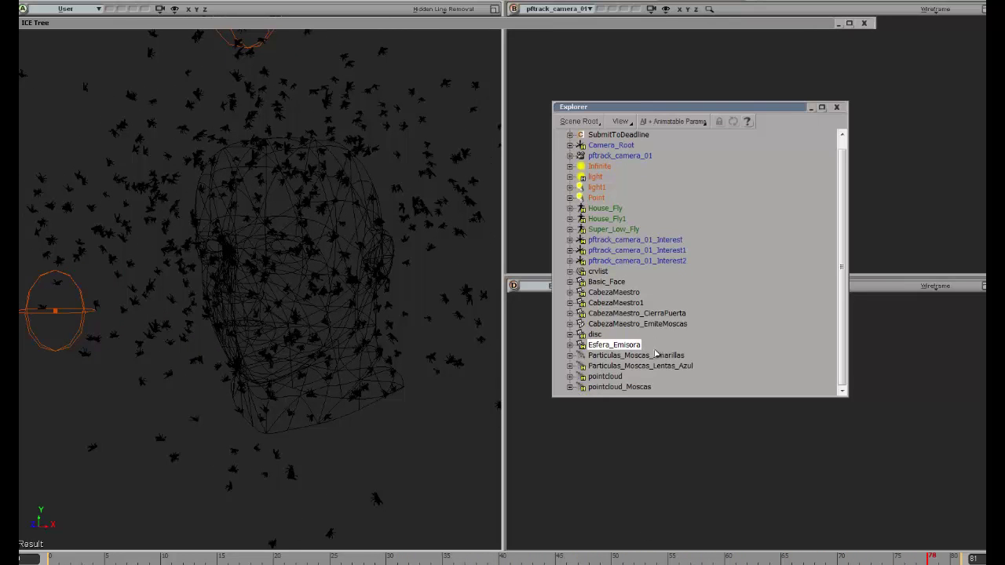
pyautogui.click(632, 357)
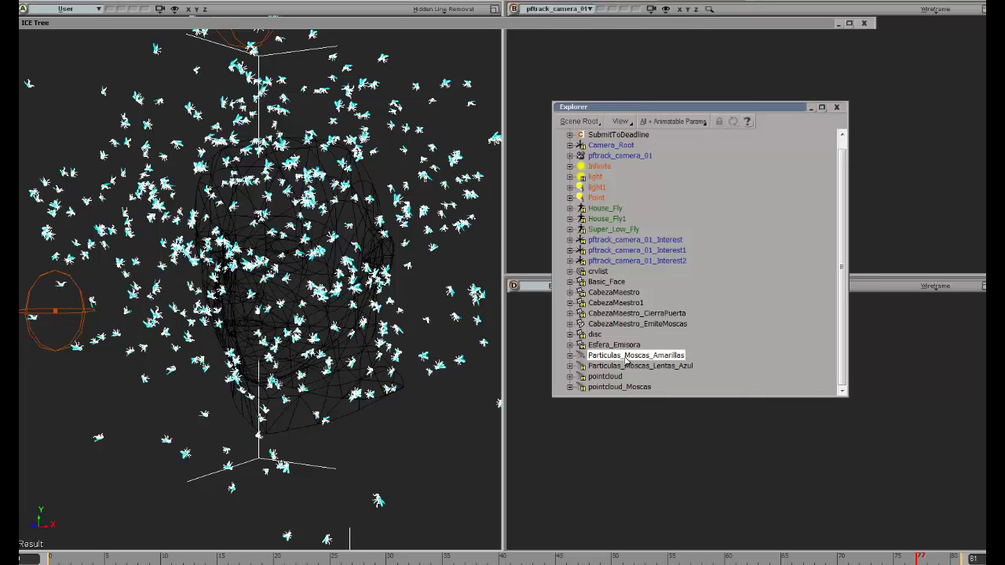
# Step: Hide Particulas_Moscas_Amarillas and show Particulas_Moscas_Lentas_Azul instead
pyautogui.press('h')
pyautogui.click(628, 367)
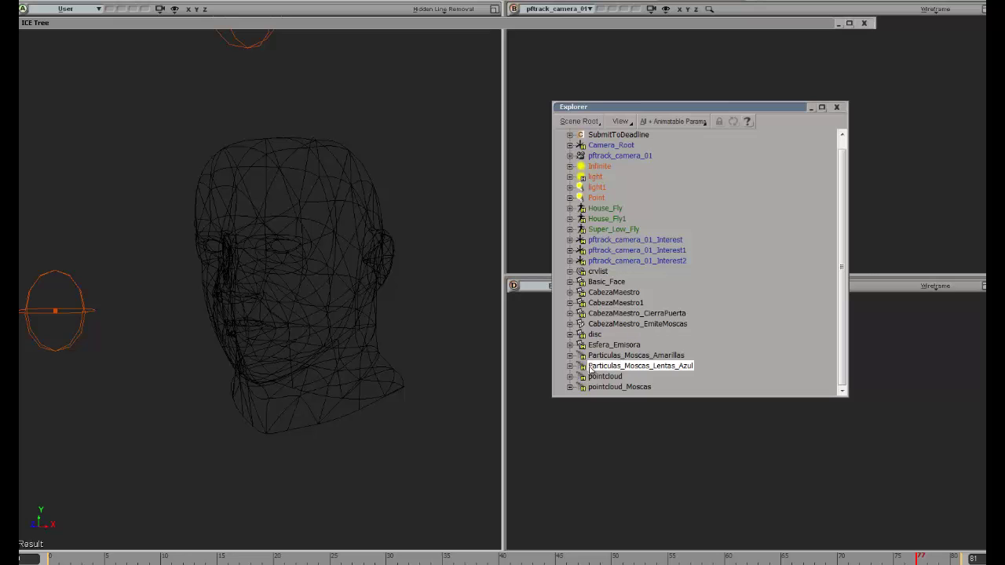
pyautogui.press('h')
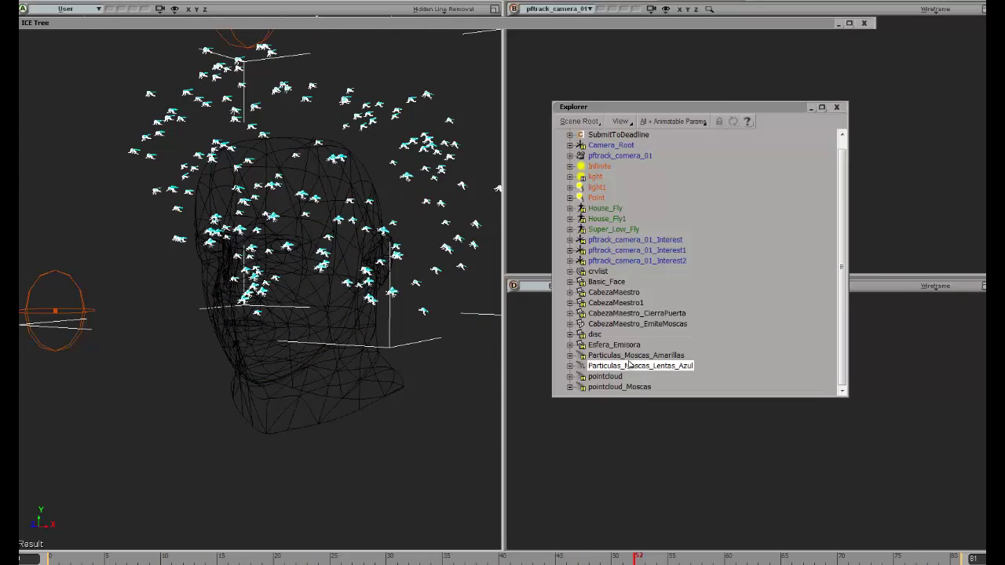
# Step: Show Particulas_Moscas_Amarillas again, hide Particulas_Moscas_Lentas_Azul, and leave Particulas_Moscas_Amarillas selected
pyautogui.click(630, 356)
pyautogui.press('h')
pyautogui.click(627, 367)
pyautogui.press('h')
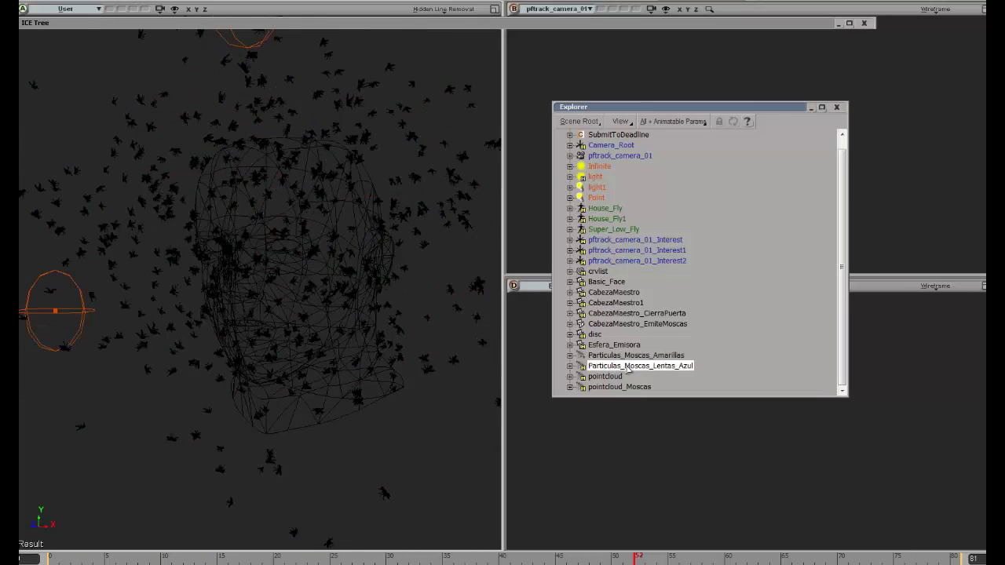
pyautogui.press('Up')
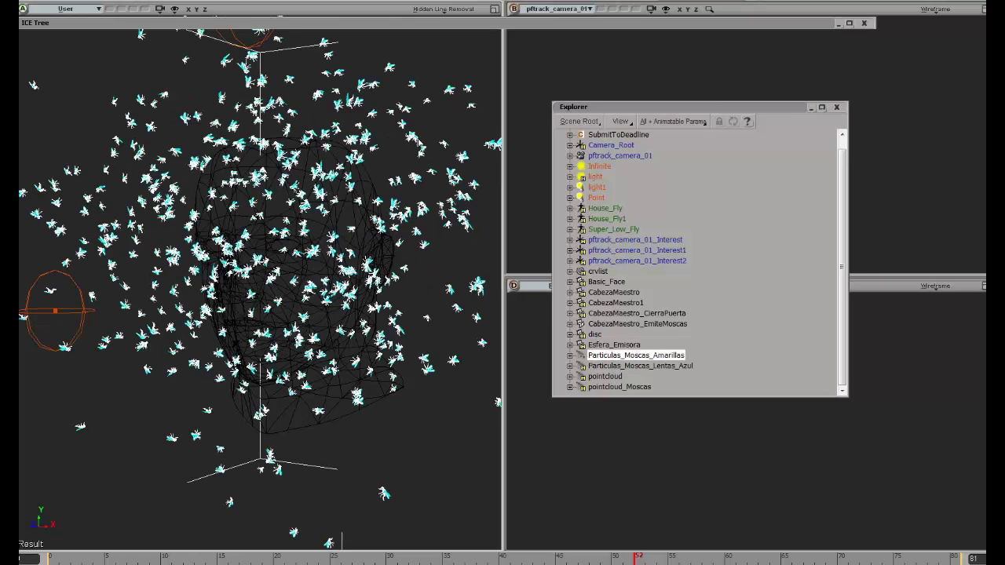
# Step: Expand the ICE Tree window and move Emit from Geometry with its four input nodes away from the rest of the tree
pyautogui.doubleClick(392, 24)
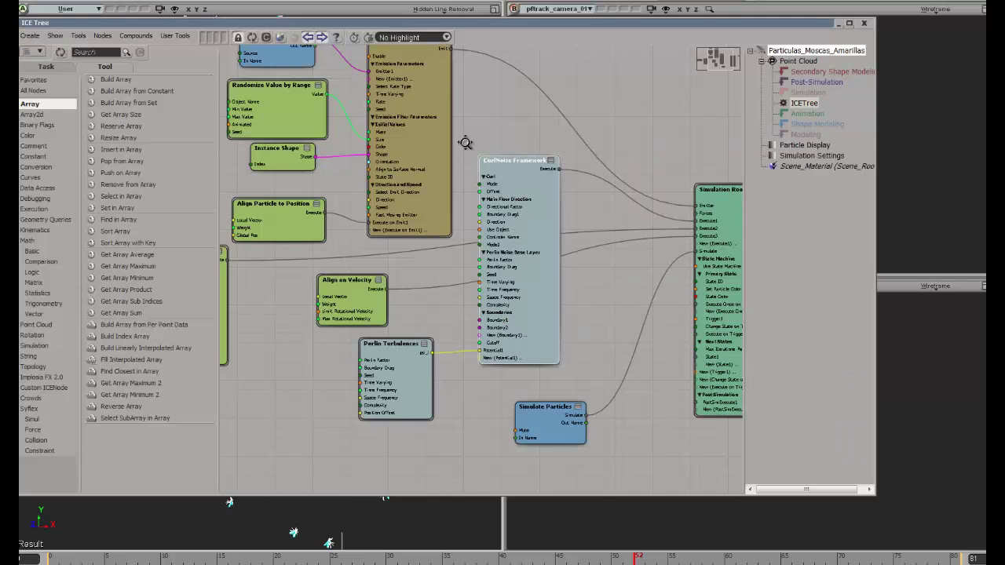
pyautogui.moveTo(489, 121); pyautogui.dragTo(624, 221)
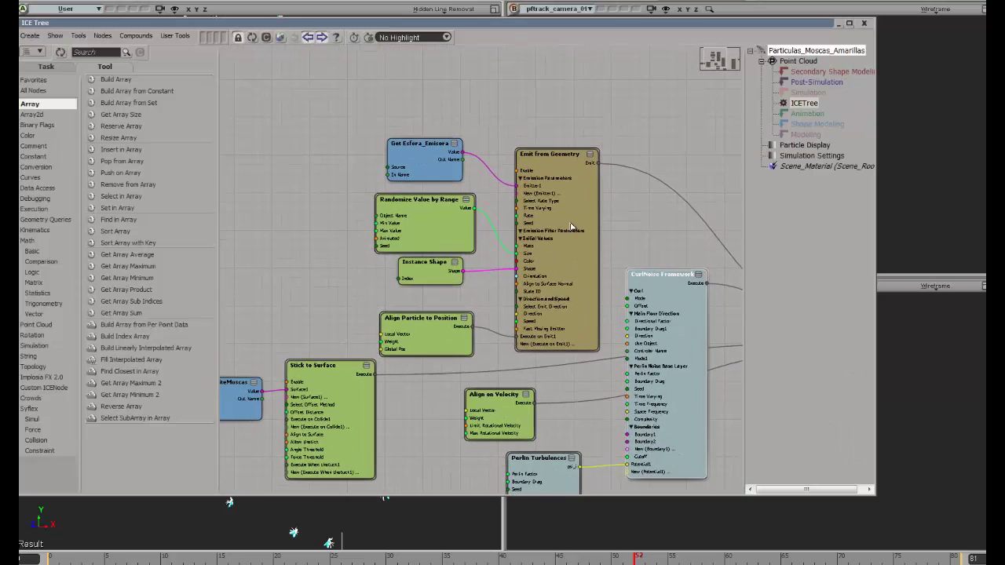
pyautogui.moveTo(373, 108); pyautogui.dragTo(575, 180)
pyautogui.moveTo(626, 139); pyautogui.dragTo(641, 289)
pyautogui.moveTo(567, 215); pyautogui.dragTo(552, 155)
pyautogui.click(362, 411)
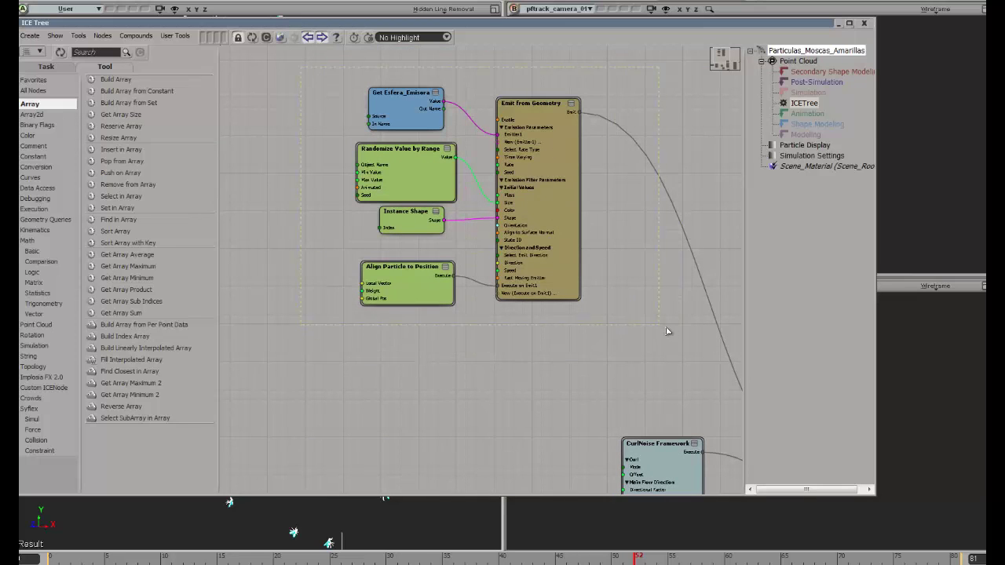
# Step: Select the Emit from Geometry node group and filter the ICE node library by "comm"
pyautogui.moveTo(666, 330); pyautogui.dragTo(672, 336)
pyautogui.moveTo(303, 58); pyautogui.dragTo(653, 341)
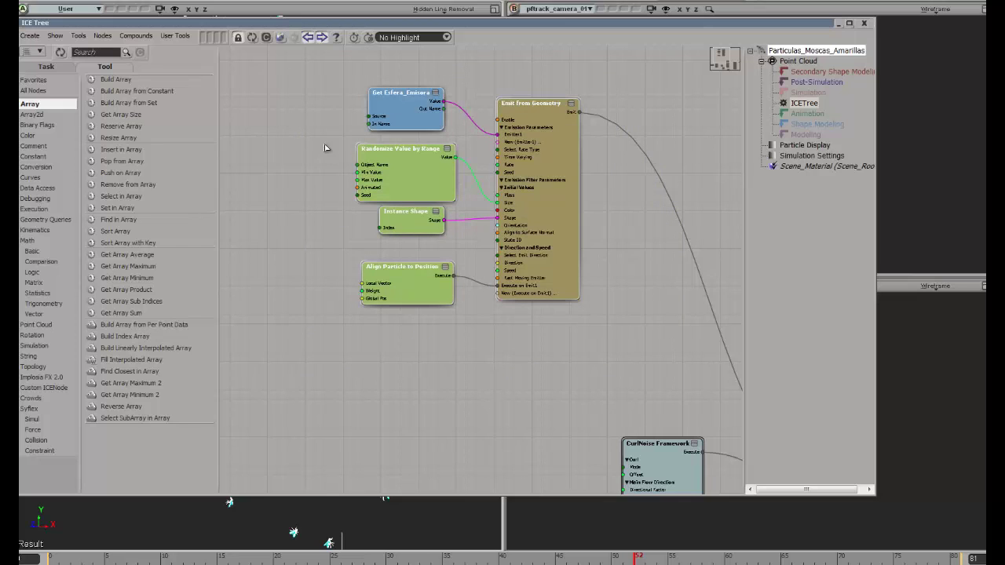
pyautogui.moveTo(326, 70); pyautogui.dragTo(402, 282)
pyautogui.moveTo(637, 342); pyautogui.dragTo(638, 342)
pyautogui.write('comm')
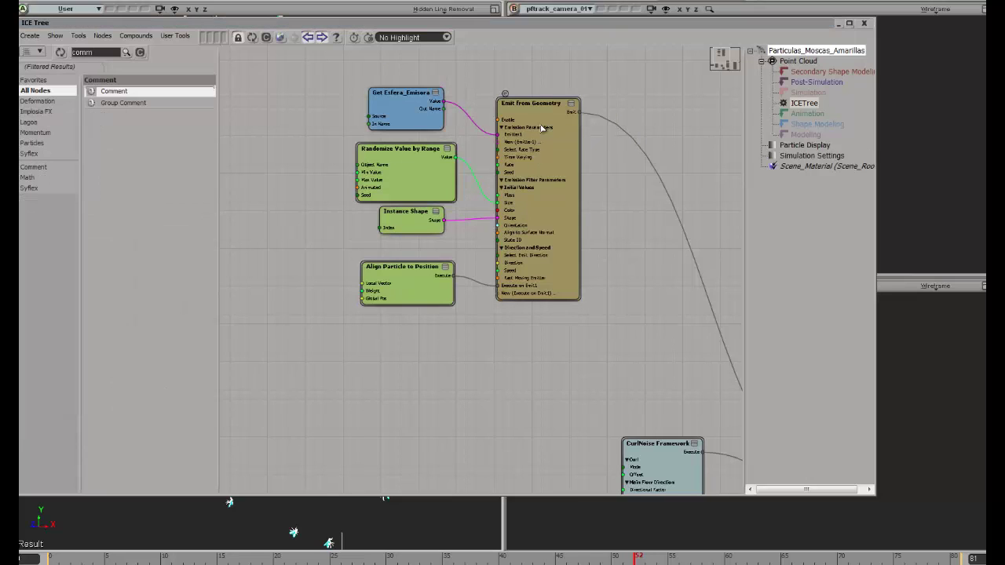
pyautogui.doubleClick(99, 53)
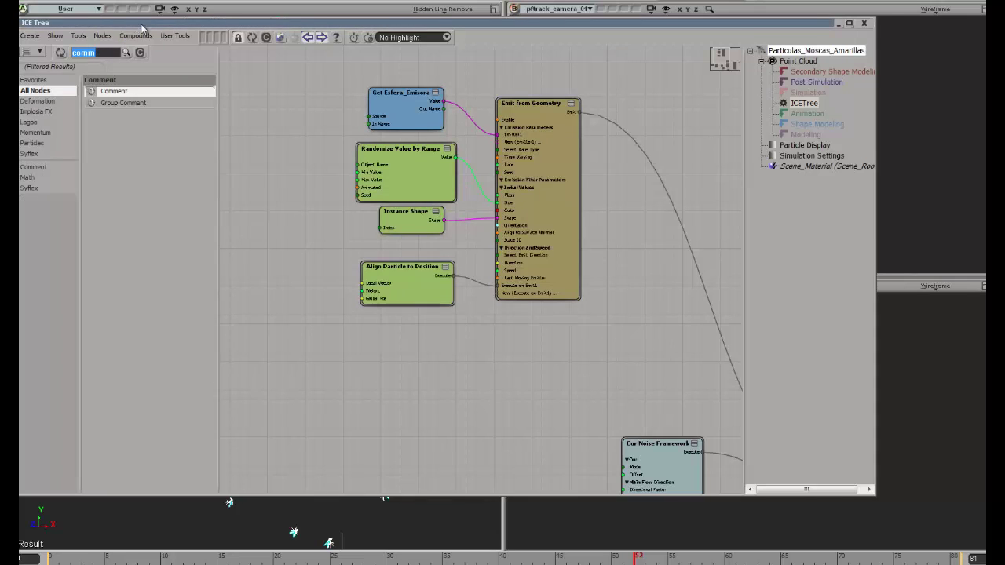
# Step: Reposition the ICE Tree window slightly and shift the Emit from Geometry node group further from the CurlNoise Framework node
pyautogui.moveTo(142, 26); pyautogui.dragTo(153, 33)
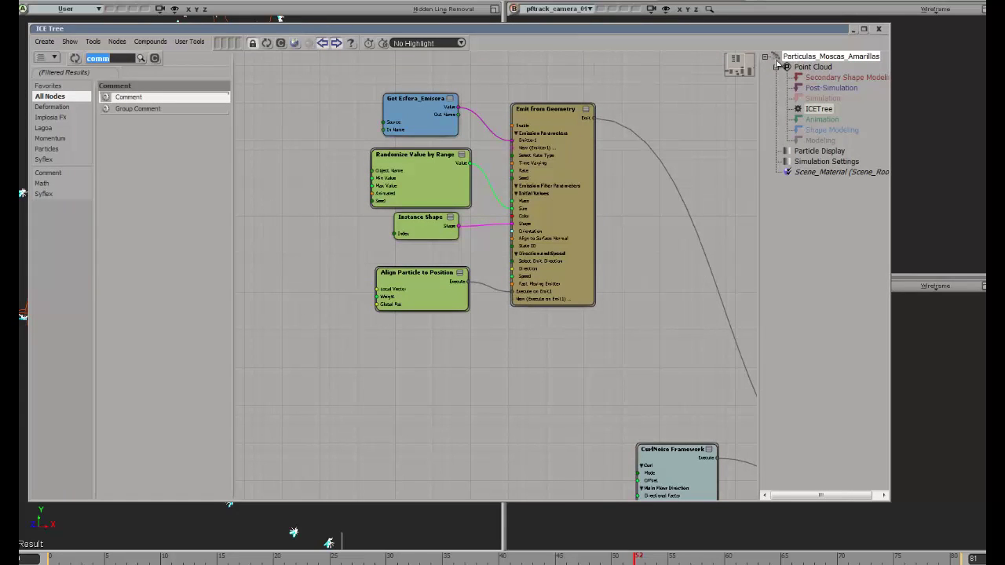
pyautogui.click(334, 117)
pyautogui.moveTo(635, 318); pyautogui.dragTo(636, 318)
pyautogui.moveTo(566, 209); pyautogui.dragTo(541, 182)
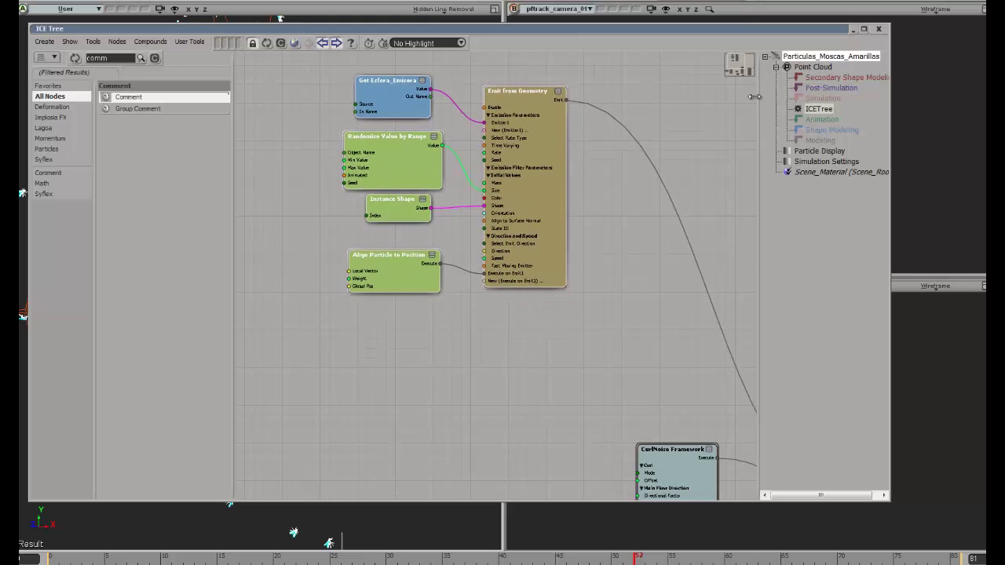
# Step: Place a Comment node beside the emission nodes and delete it
pyautogui.moveTo(146, 100); pyautogui.dragTo(280, 140)
pyautogui.press('Delete')
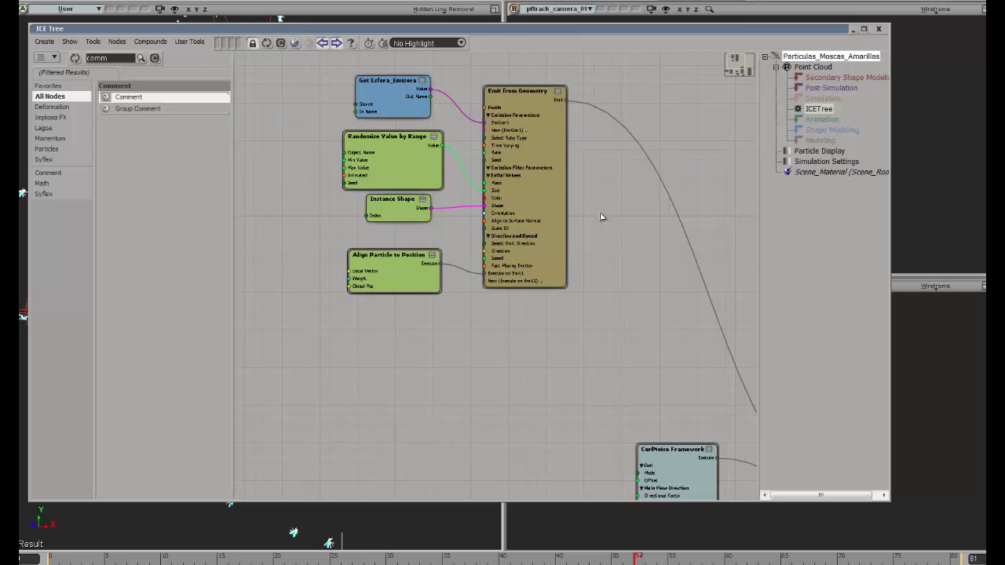
# Step: Examine the overall ICE tree layout and the nodes feeding Emit from Geometry
pyautogui.press('z')
pyautogui.scroll(-3, 605, 245)
pyautogui.moveTo(605, 328); pyautogui.dragTo(379, 227)
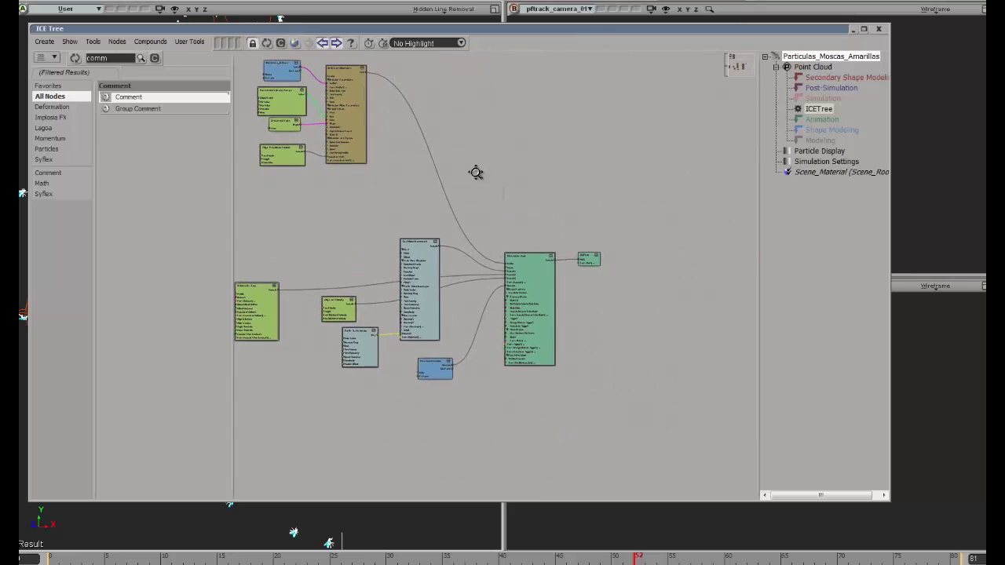
pyautogui.moveTo(476, 172); pyautogui.dragTo(553, 219)
pyautogui.moveTo(509, 190); pyautogui.dragTo(607, 245)
pyautogui.scroll(3, 588, 204)
pyautogui.moveTo(552, 212); pyautogui.dragTo(624, 219)
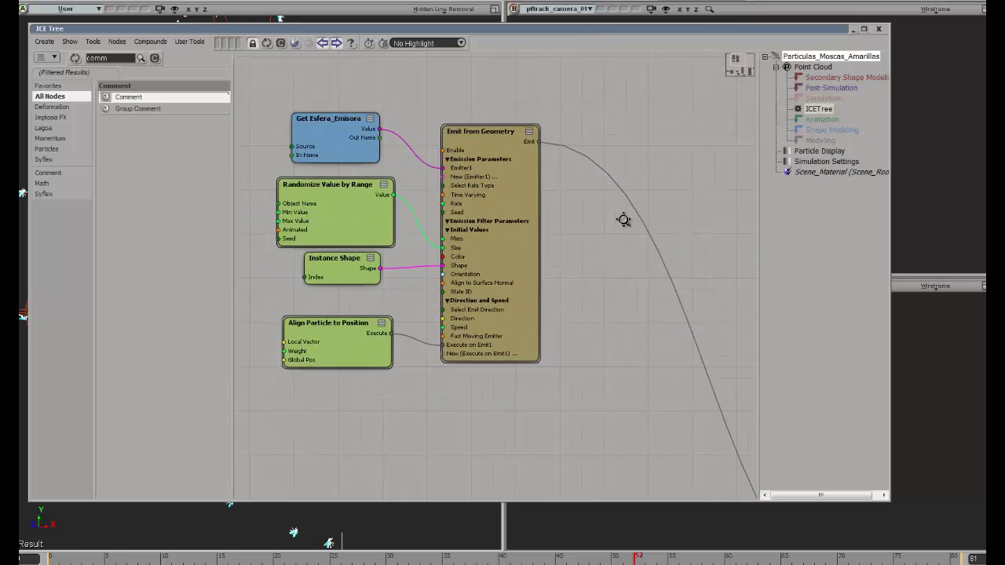
pyautogui.moveTo(623, 220); pyautogui.dragTo(566, 206, button='middle')
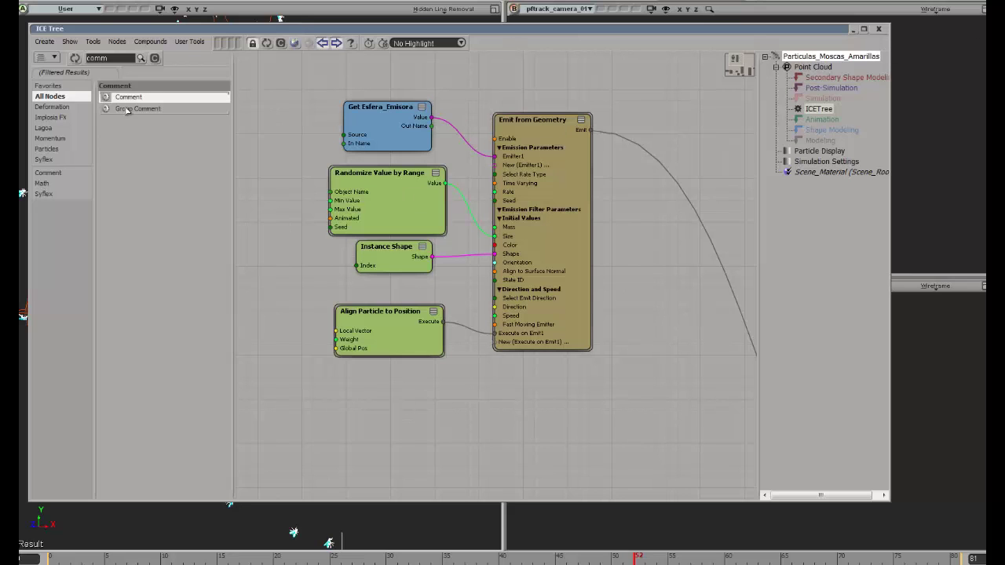
# Step: Add a Group Comment enclosing Emit from Geometry and its four input nodes, and set its comment text to "Emisor Basico"
pyautogui.moveTo(139, 110); pyautogui.dragTo(300, 68)
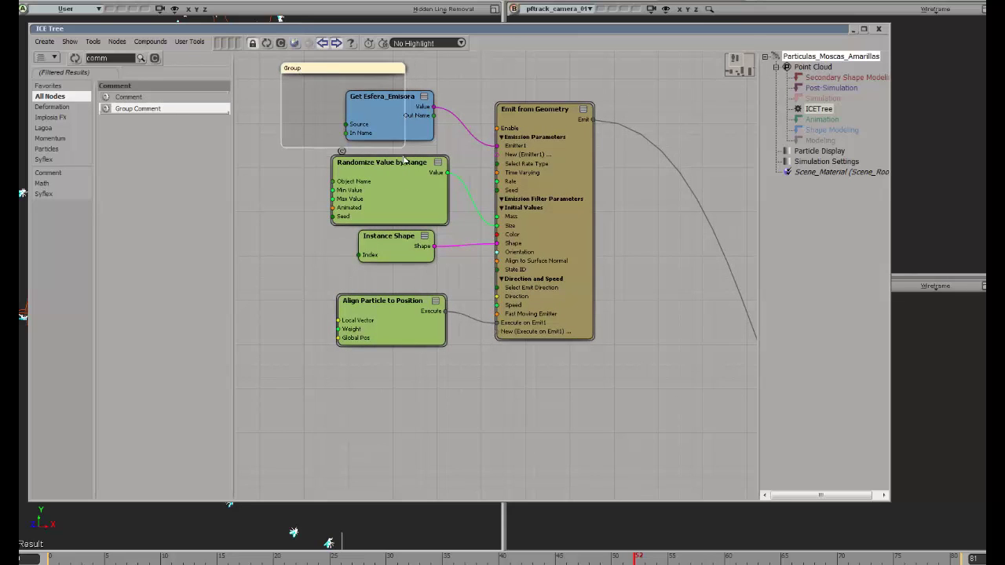
pyautogui.moveTo(405, 148); pyautogui.dragTo(648, 374)
pyautogui.doubleClick(310, 69)
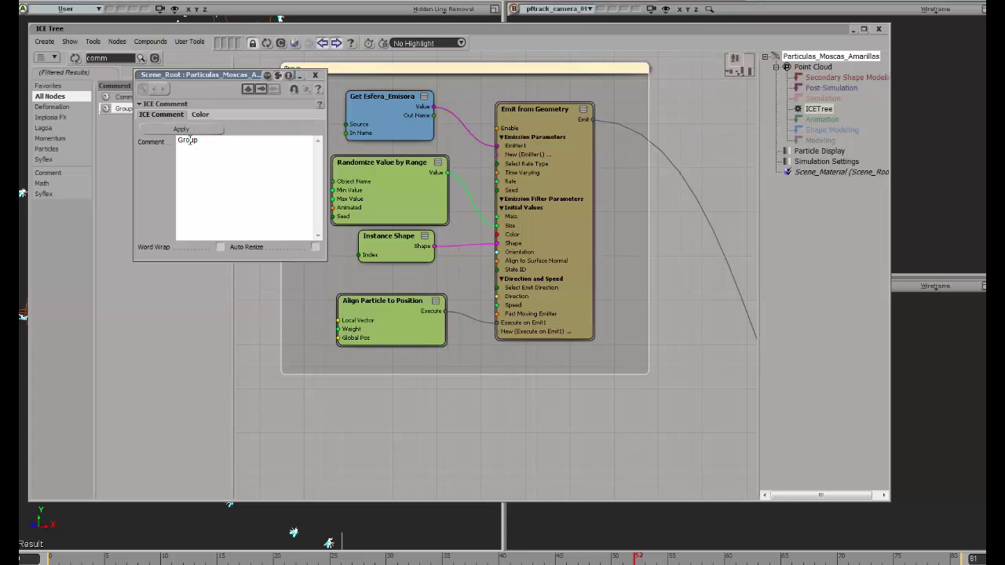
pyautogui.moveTo(231, 141); pyautogui.dragTo(140, 148)
pyautogui.write('Emisor Basico')
pyautogui.click(201, 130)
# Step: Set the Emisor Basico group comment's title color to light blue (R 0.541, G 0.651, B 1.000) and close its properties
pyautogui.click(199, 116)
pyautogui.click(184, 130)
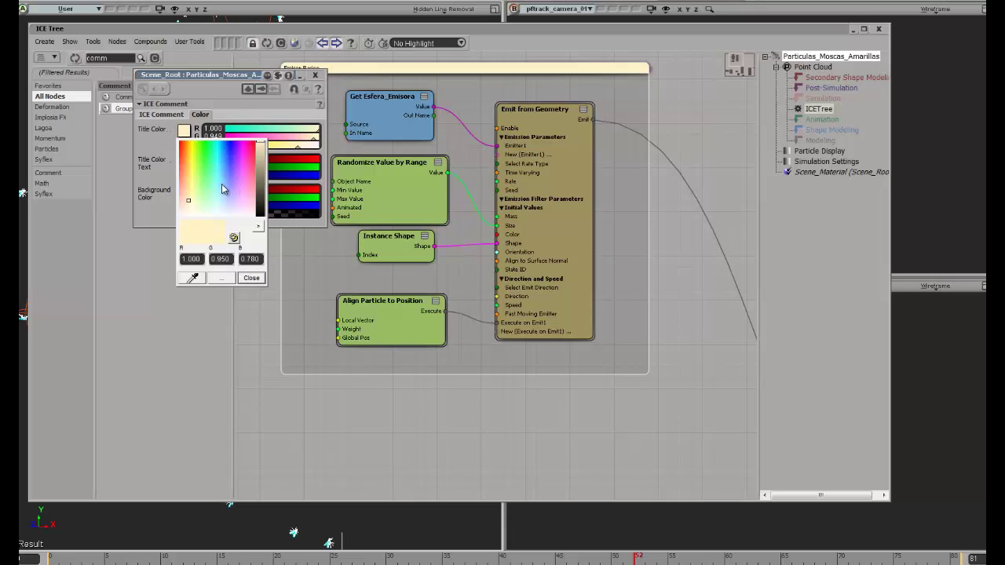
pyautogui.click(228, 186)
pyautogui.click(249, 278)
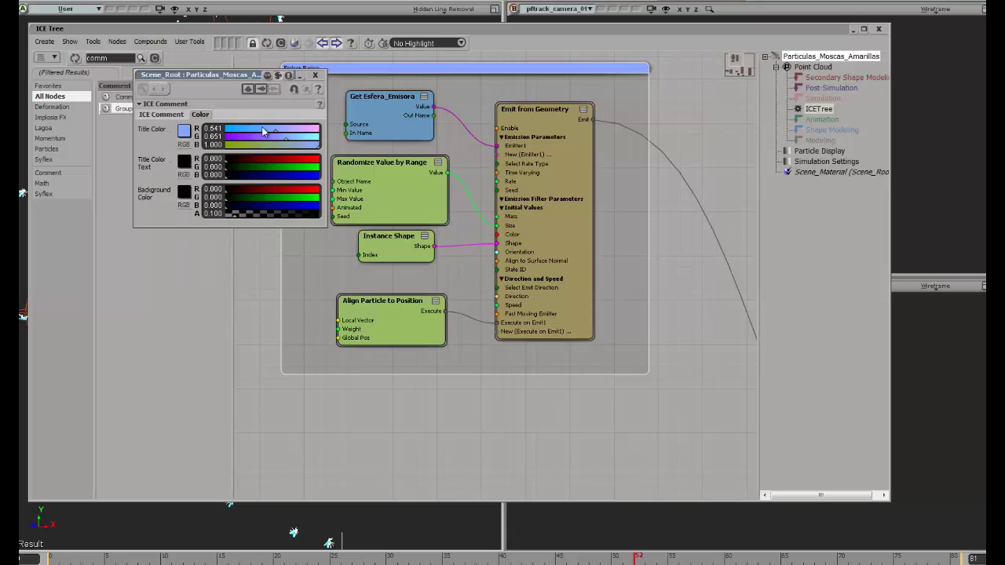
pyautogui.click(315, 74)
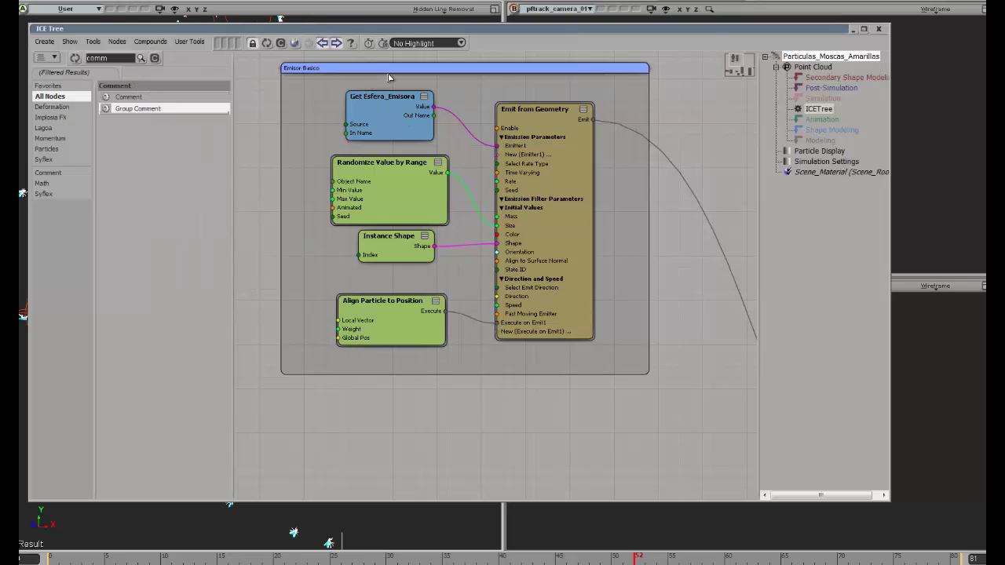
# Step: Move the ICE Tree window off the particle view, open the Emit from Geometry properties and choose Total Number of Particles as rate type
pyautogui.moveTo(399, 119)
pyautogui.mouseDown()
pyautogui.moveTo(402, 105)
pyautogui.moveTo(401, 121)
pyautogui.mouseUp()
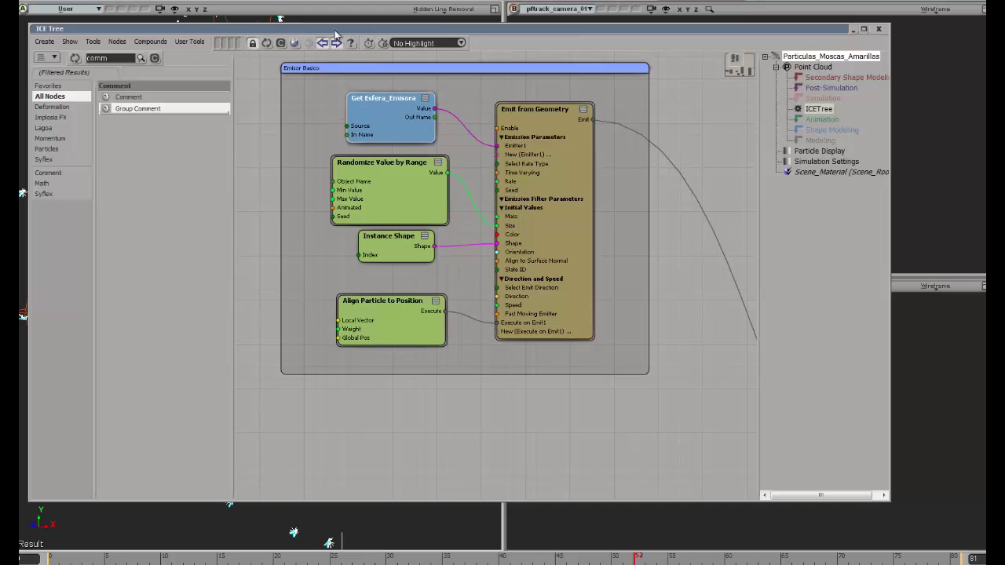
pyautogui.moveTo(346, 30); pyautogui.dragTo(540, 41)
pyautogui.moveTo(746, 152); pyautogui.dragTo(771, 142)
pyautogui.doubleClick(783, 174)
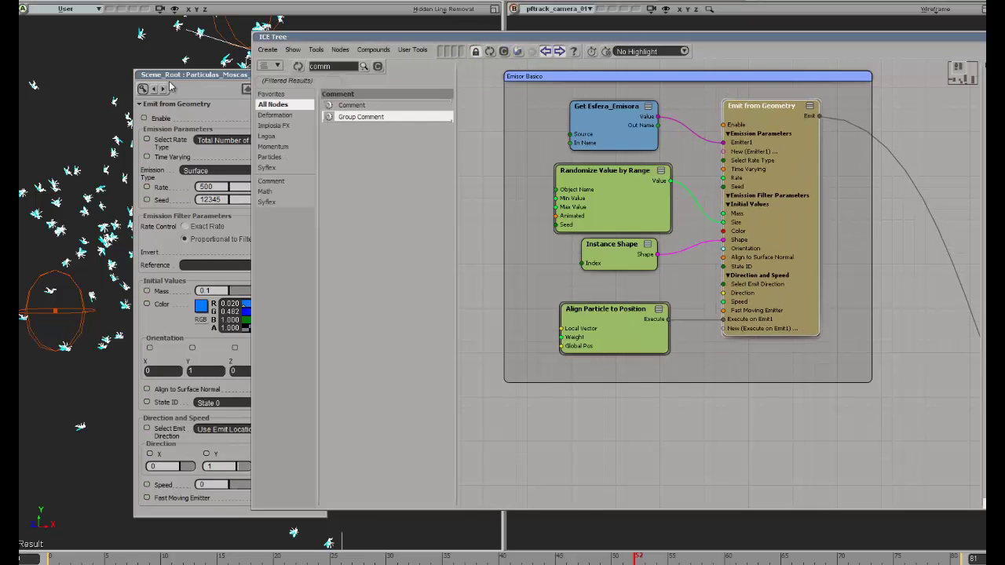
pyautogui.click(182, 79)
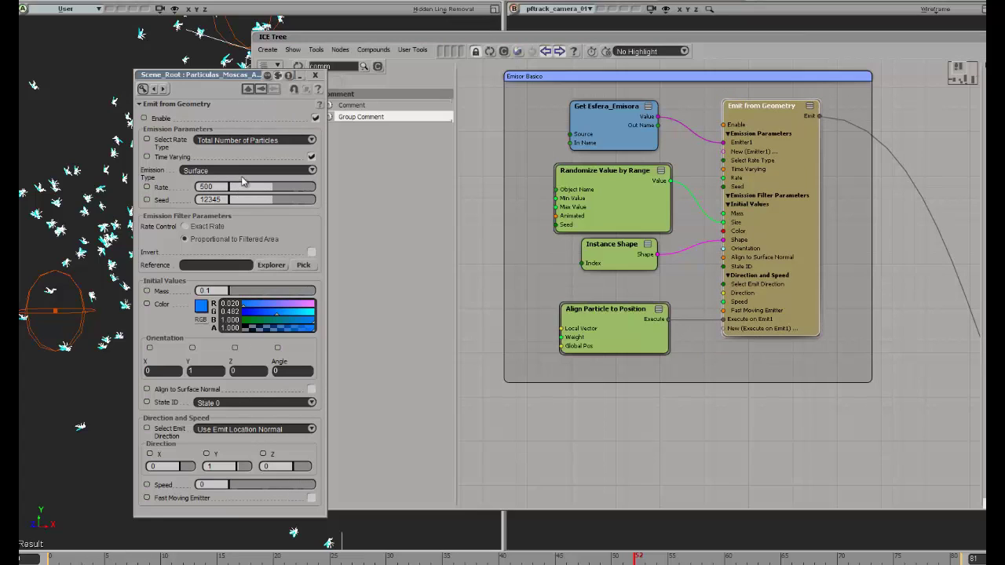
pyautogui.click(273, 142)
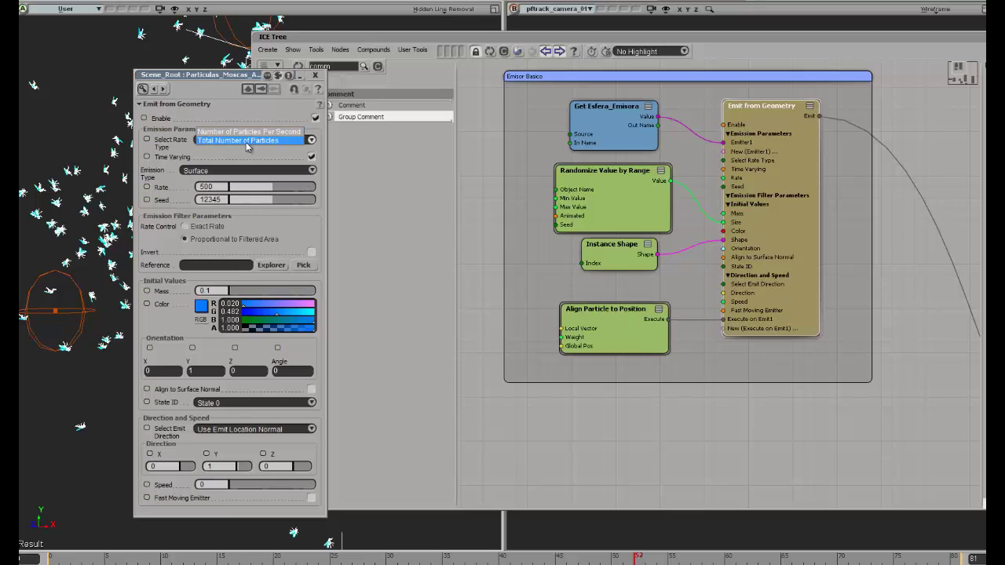
pyautogui.click(251, 141)
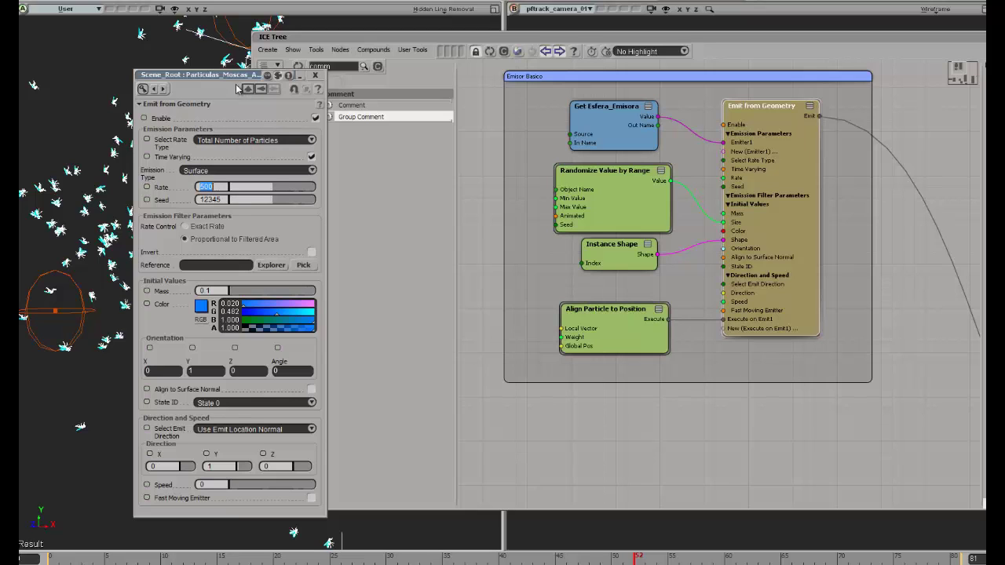
# Step: Set the Emit from Geometry rate to 120 and show the emitted flies around the head at frame 2
pyautogui.moveTo(223, 77); pyautogui.dragTo(389, 75)
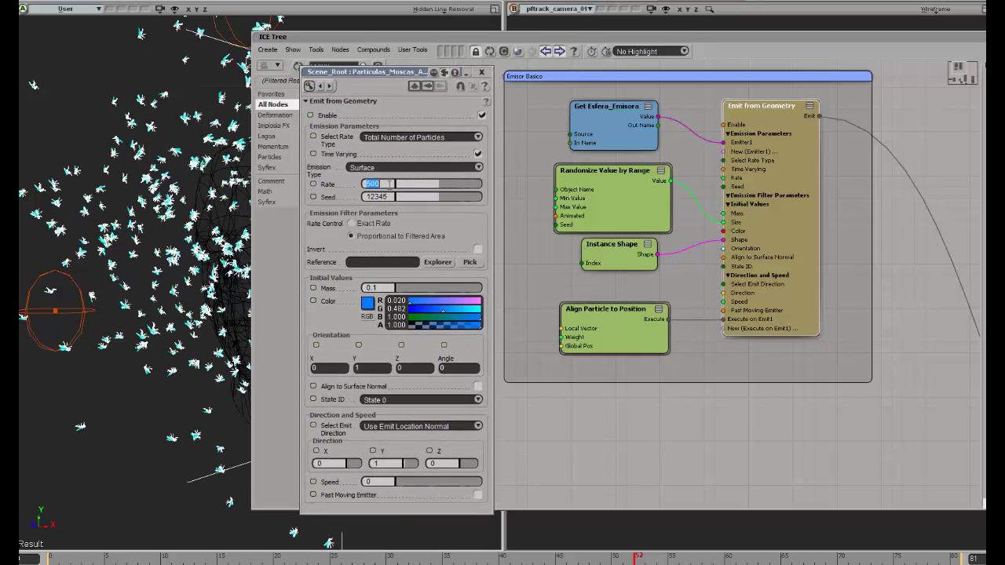
pyautogui.press('Return')
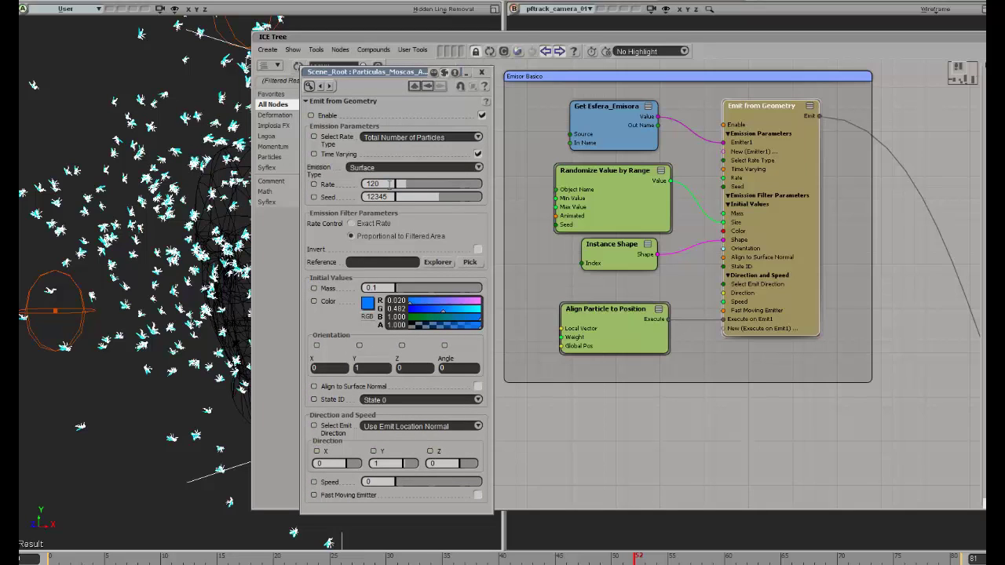
pyautogui.click(70, 558)
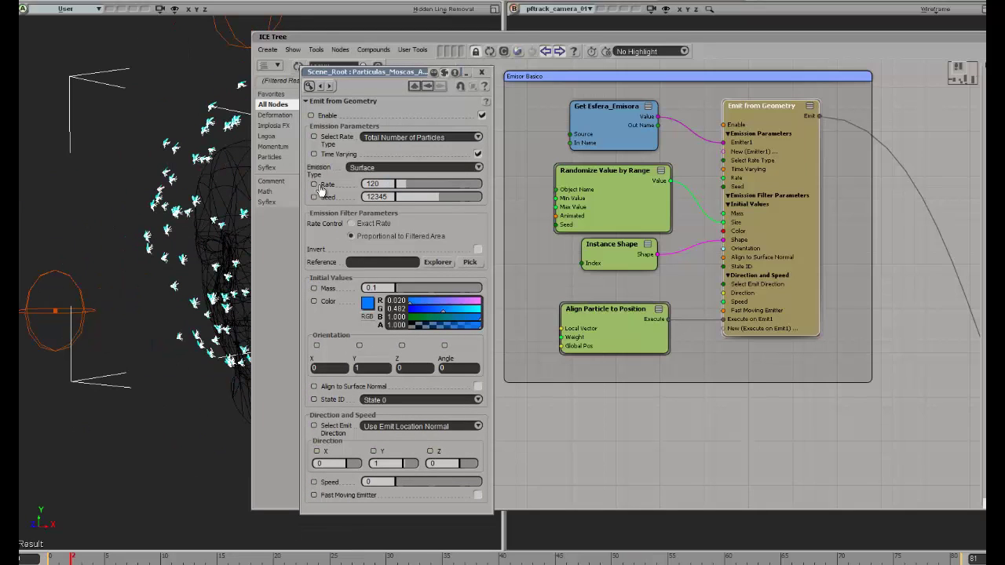
pyautogui.moveTo(323, 38); pyautogui.dragTo(502, 39)
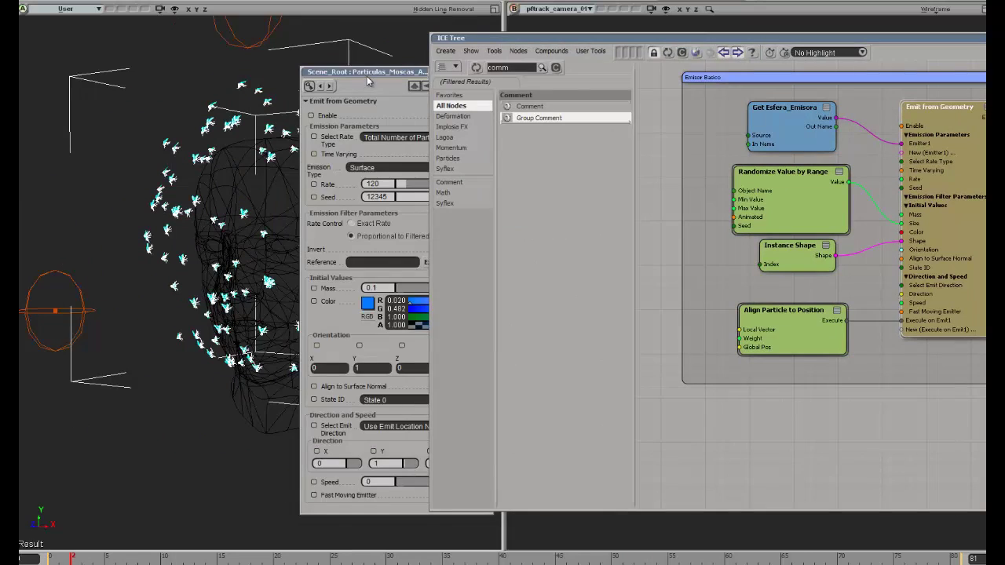
# Step: Set the Emit from Geometry rate to 20 and scrub the timeline to preview the flies around the head
pyautogui.moveTo(367, 72); pyautogui.dragTo(480, 38)
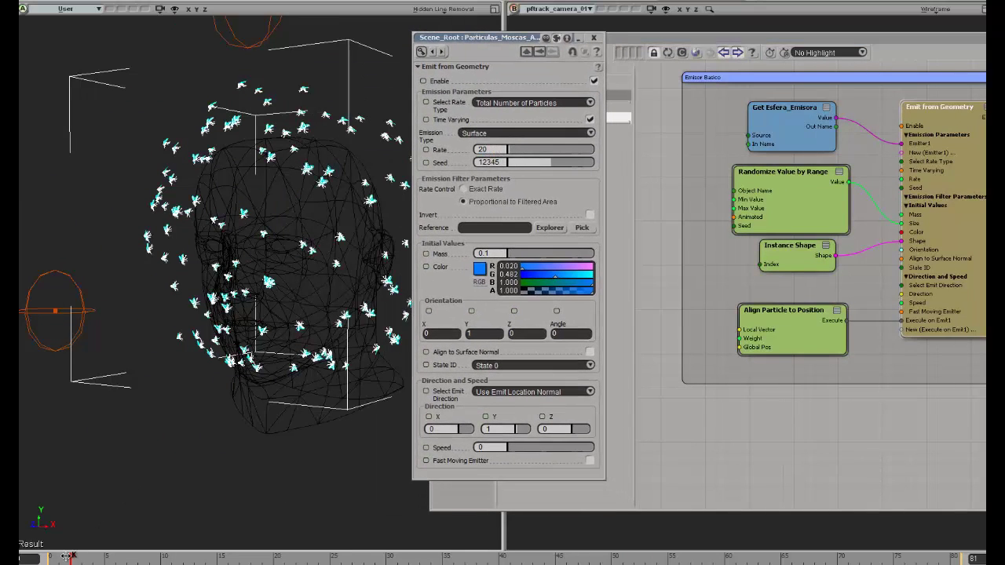
pyautogui.moveTo(66, 555); pyautogui.dragTo(603, 557)
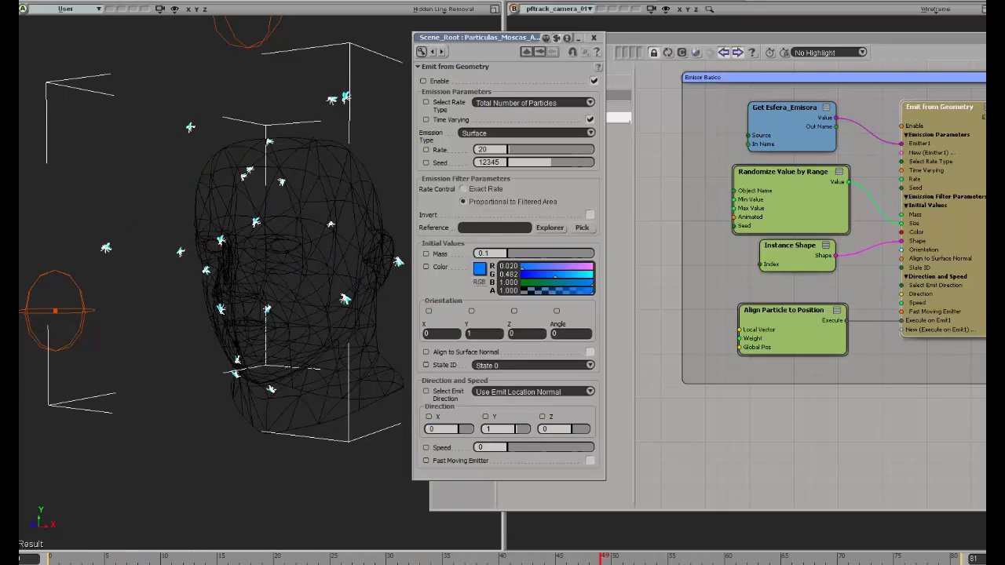
pyautogui.moveTo(353, 559); pyautogui.dragTo(455, 557)
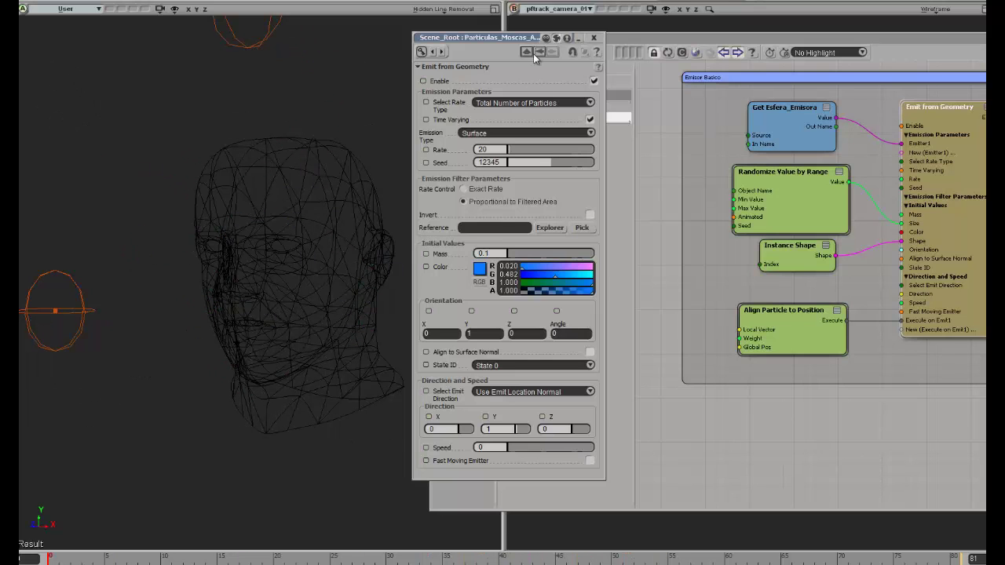
# Step: Set the Emit from Geometry rate to 50 and close the node's properties
pyautogui.moveTo(516, 39); pyautogui.dragTo(226, 42)
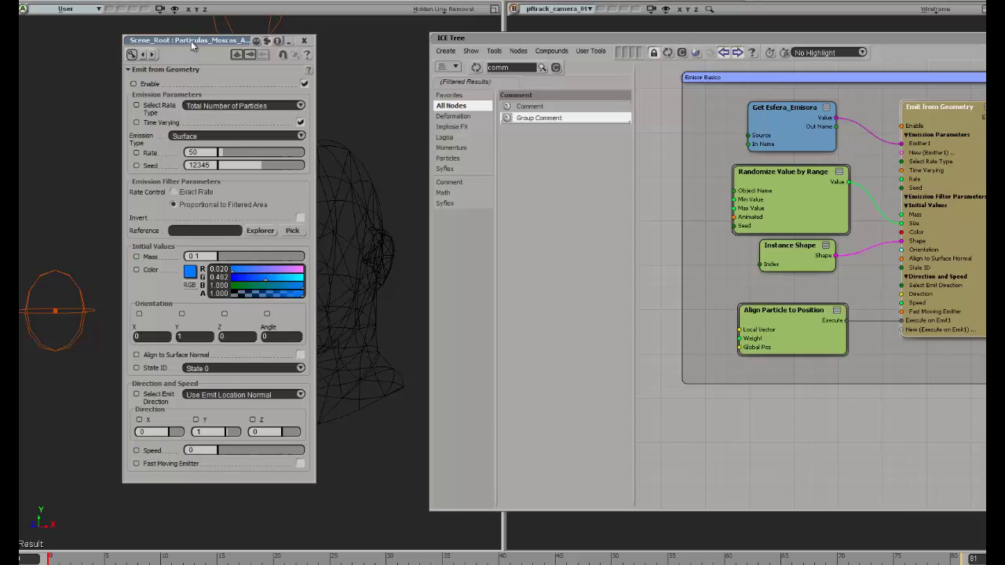
pyautogui.moveTo(191, 41); pyautogui.dragTo(508, 42)
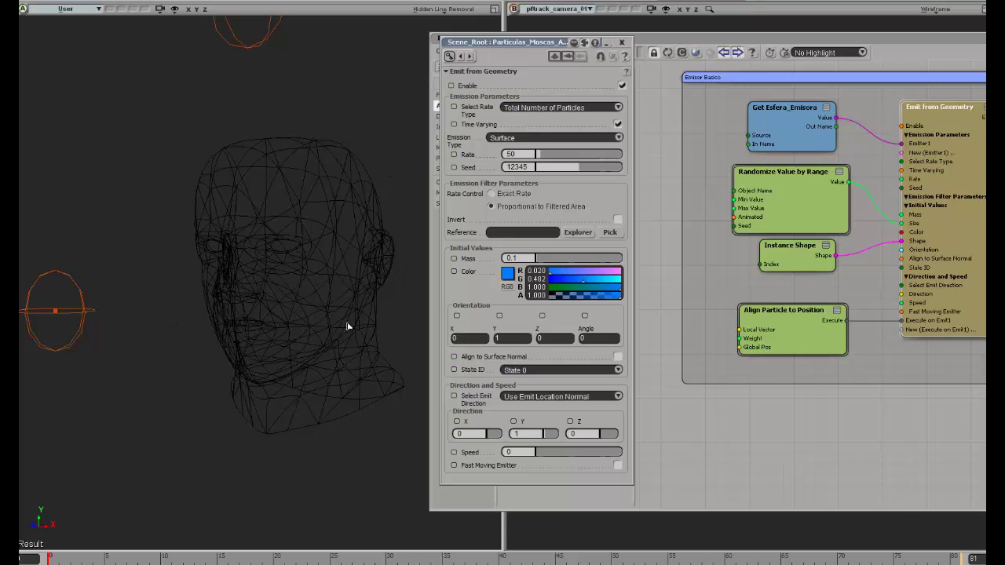
pyautogui.moveTo(544, 42)
pyautogui.mouseDown()
pyautogui.moveTo(345, 42)
pyautogui.moveTo(540, 56)
pyautogui.mouseUp()
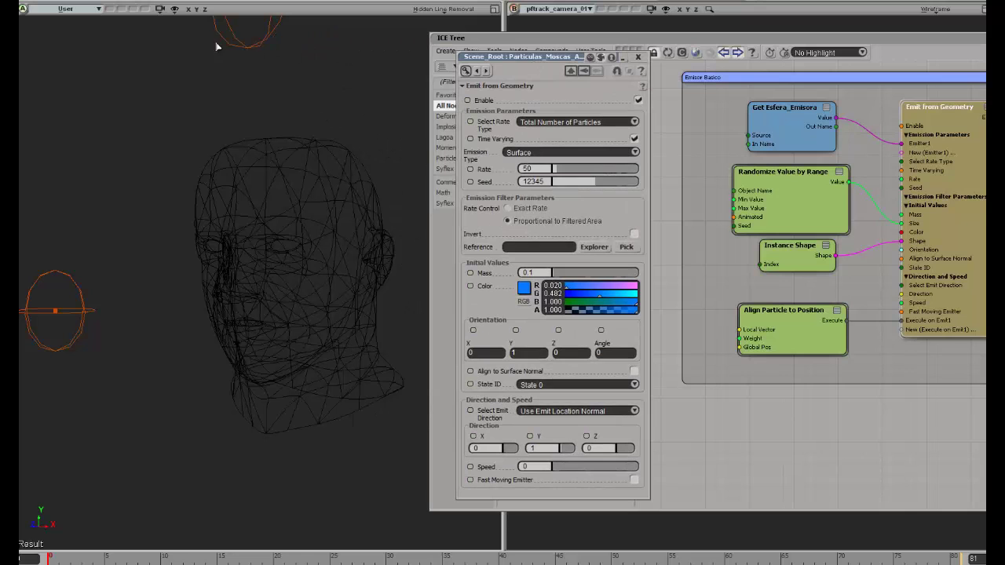
pyautogui.moveTo(492, 56); pyautogui.dragTo(172, 48)
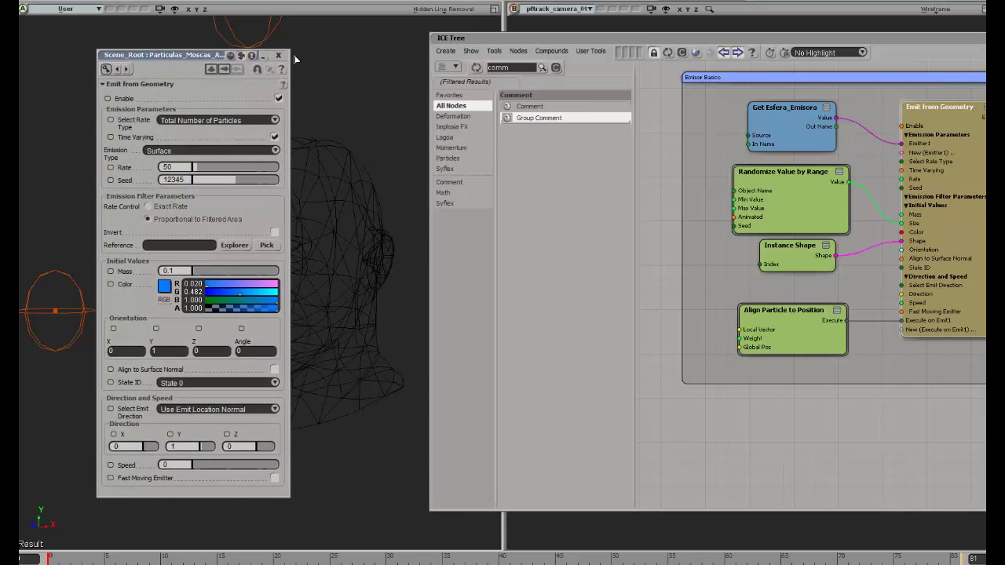
pyautogui.click(277, 49)
# Step: Open the Randomize Value by Range properties and roll up the ICE Tree window to uncover the head view
pyautogui.moveTo(552, 40); pyautogui.dragTo(242, 52)
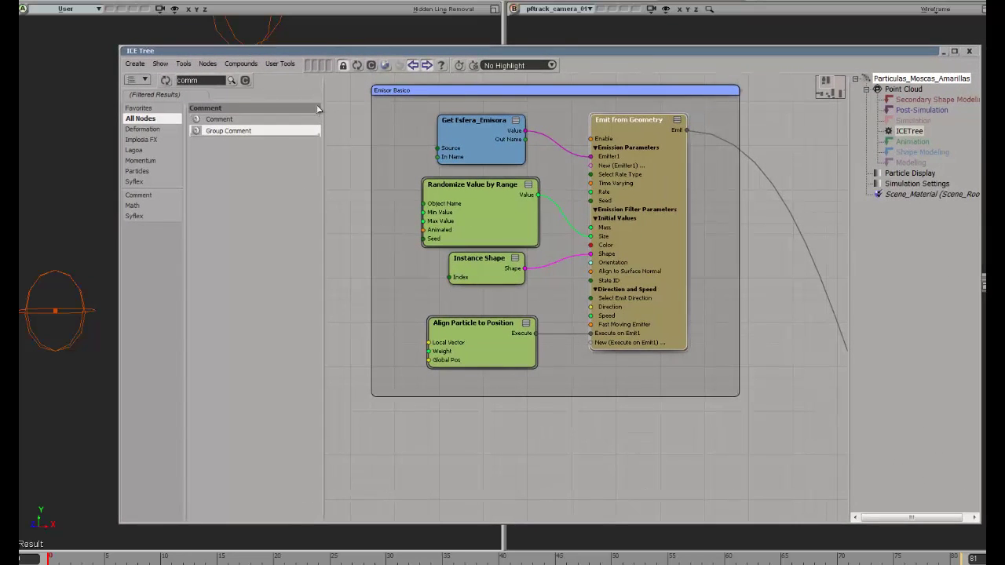
pyautogui.moveTo(495, 216); pyautogui.dragTo(486, 213)
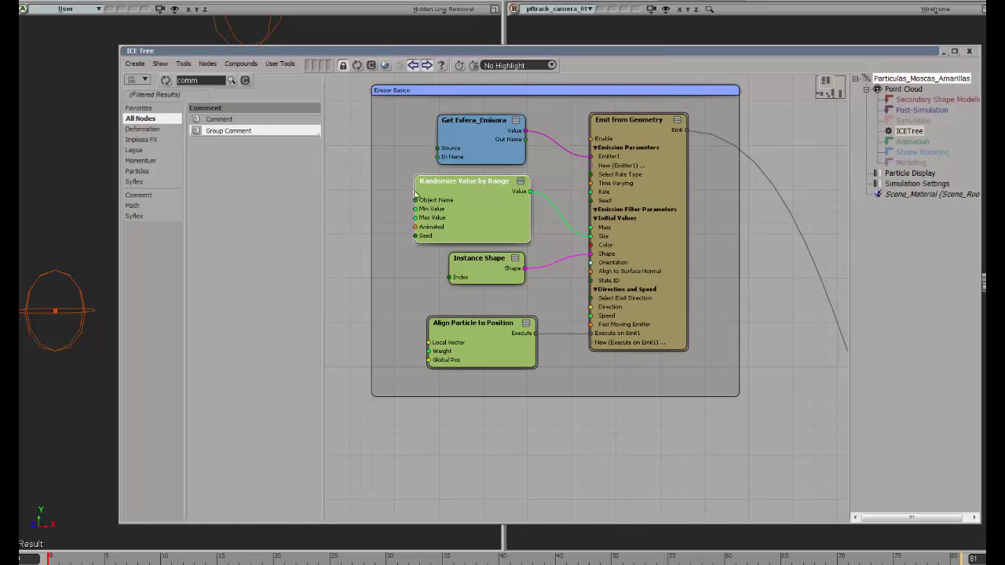
pyautogui.doubleClick(493, 216)
pyautogui.doubleClick(356, 52)
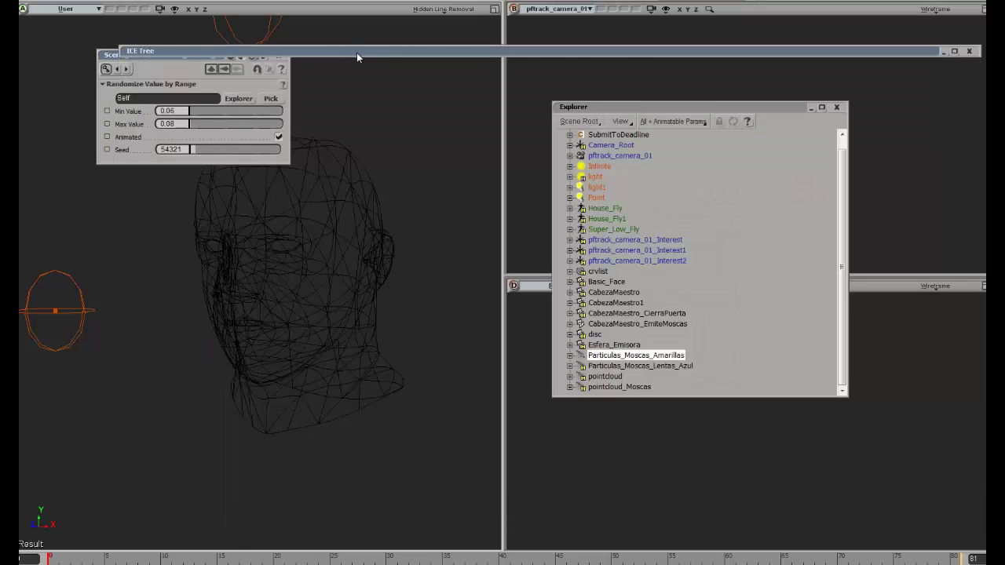
pyautogui.moveTo(356, 52); pyautogui.dragTo(340, 28)
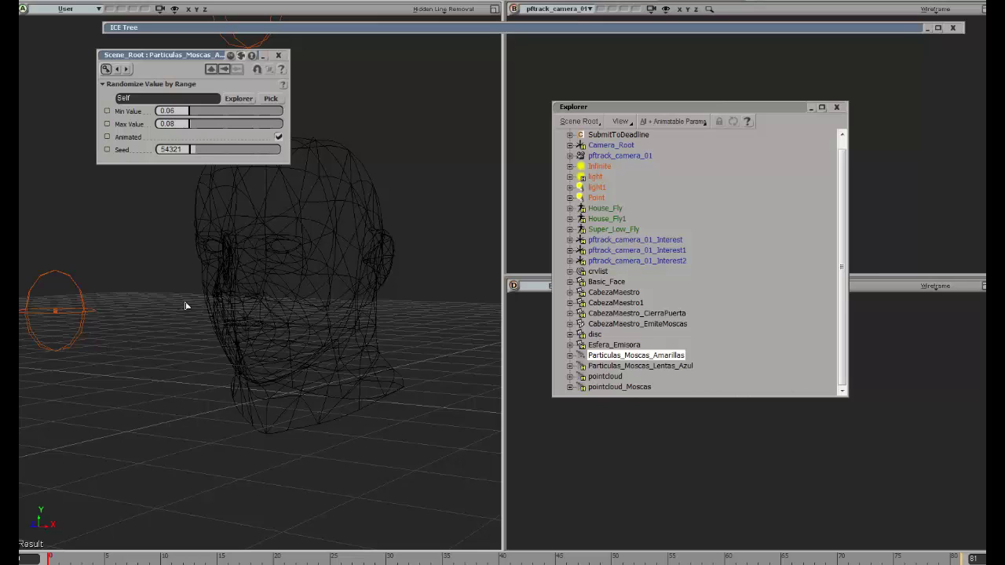
# Step: Review the minimum and maximum size values against the flies at frame 2, and close the Randomize Value by Range properties
pyautogui.click(179, 111)
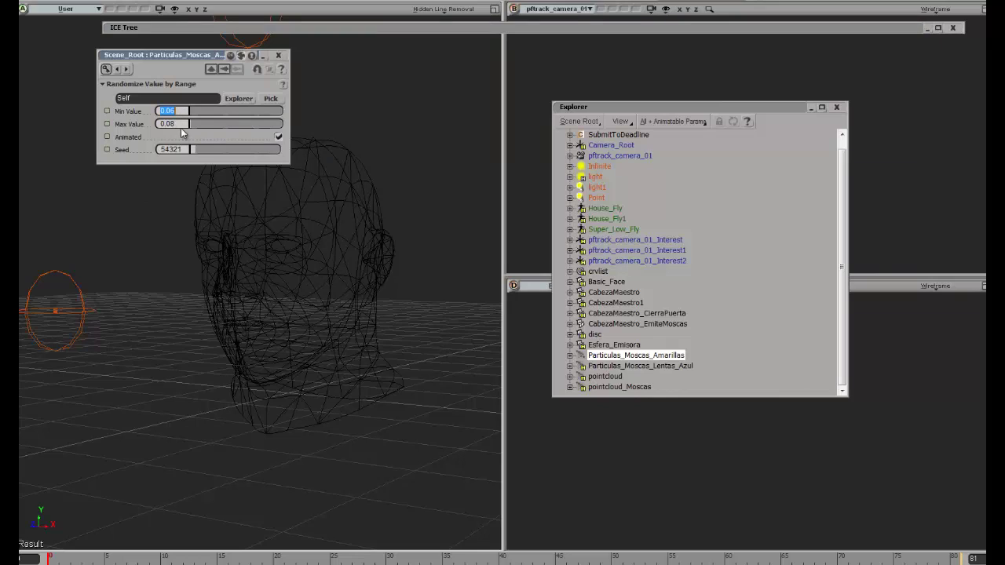
pyautogui.press('Tab')
pyautogui.click(70, 558)
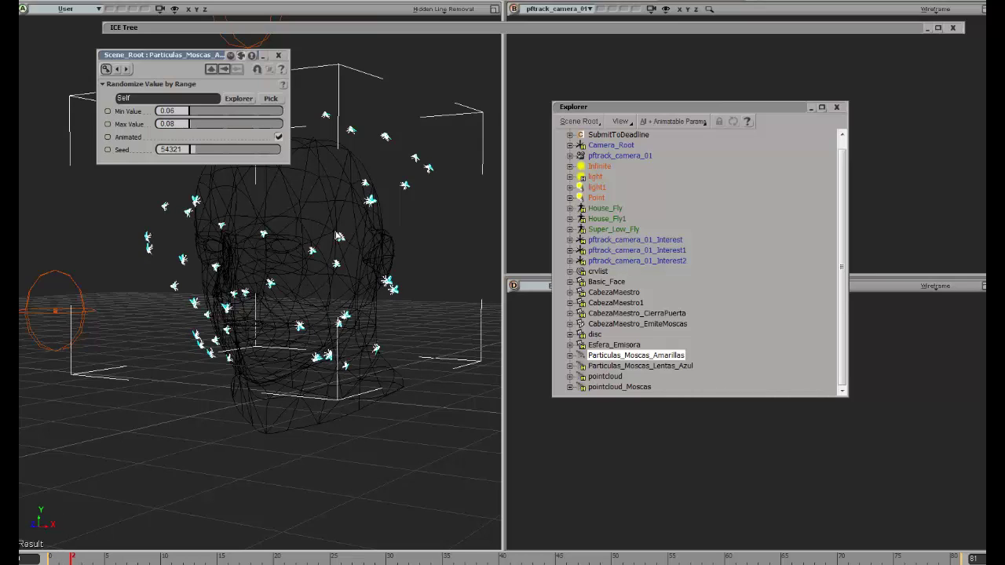
pyautogui.click(278, 55)
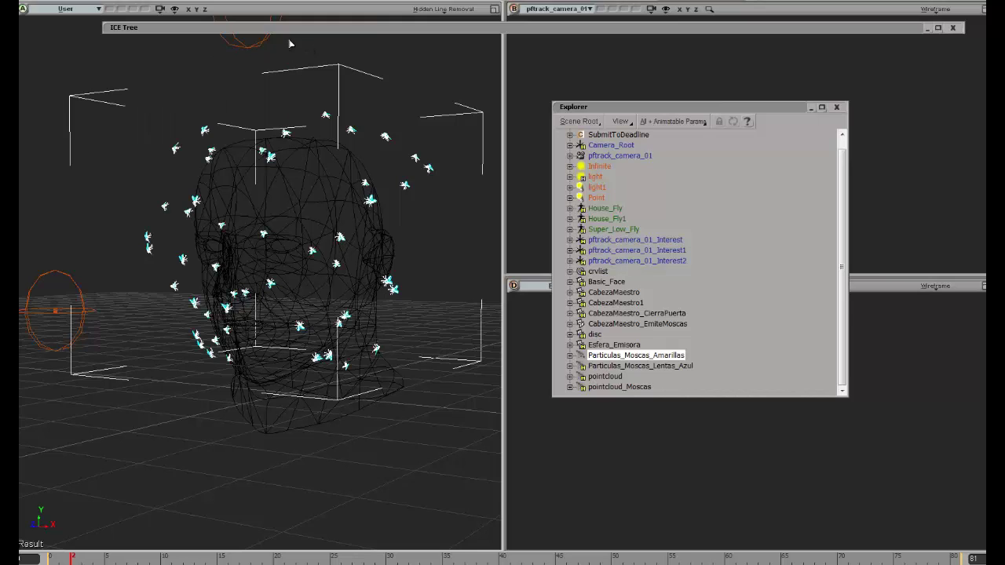
# Step: Expand the ICE Tree window again and review the Max Value and Animated settings of Randomize Value by Range feeding the emission size
pyautogui.click(291, 29)
pyautogui.moveTo(442, 183); pyautogui.dragTo(426, 182)
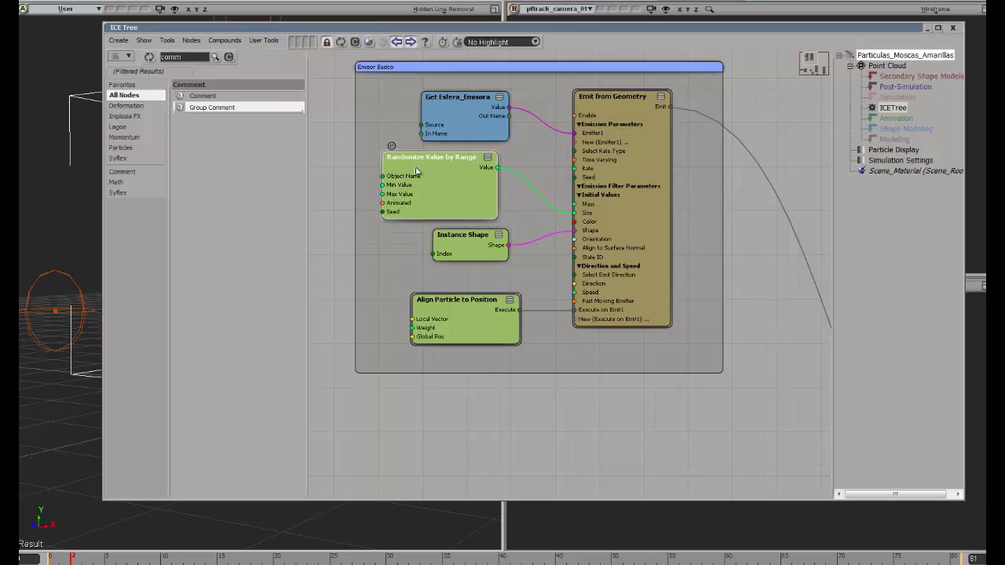
pyautogui.doubleClick(458, 186)
pyautogui.click(165, 124)
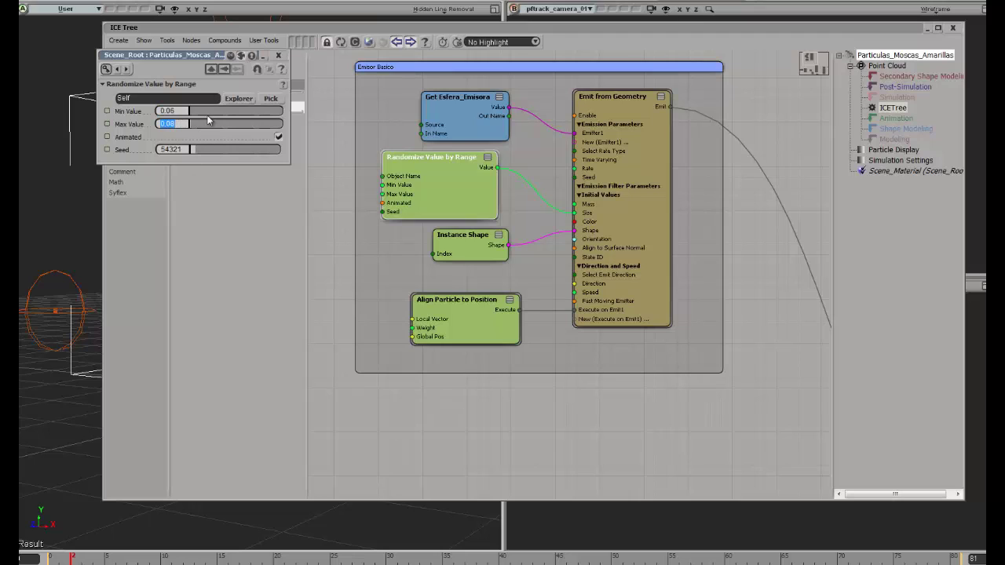
pyautogui.click(278, 137)
pyautogui.moveTo(611, 171)
pyautogui.mouseDown()
pyautogui.moveTo(583, 157)
pyautogui.moveTo(613, 162)
pyautogui.mouseUp()
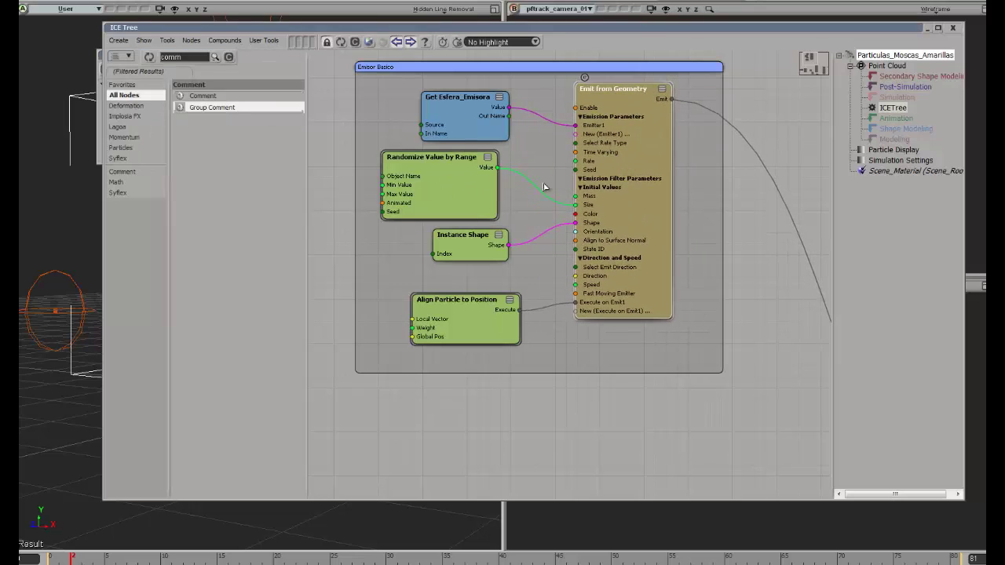
pyautogui.click(97, 60)
pyautogui.click(285, 57)
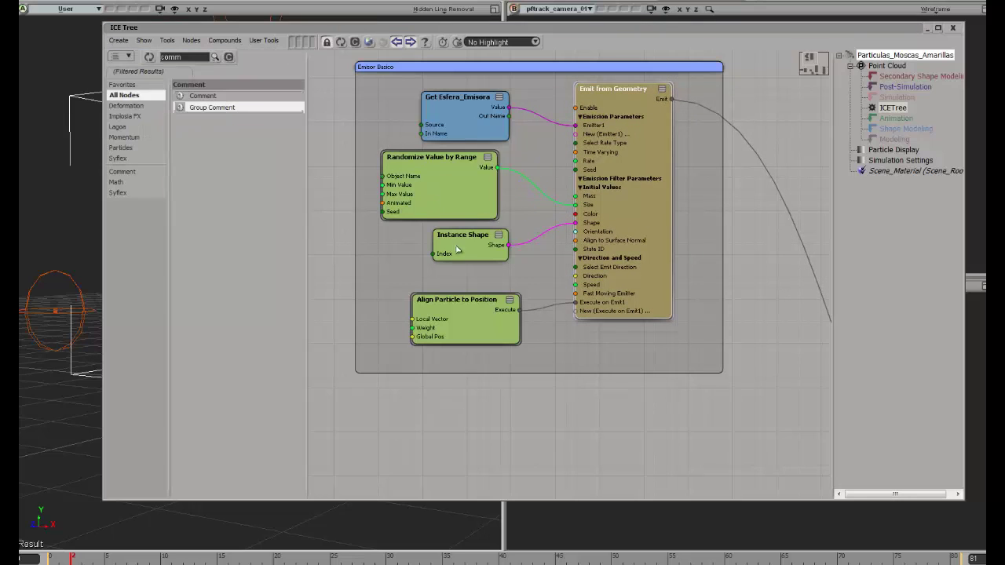
# Step: Open the Instance Shape properties and examine which object it references as the particle shape
pyautogui.moveTo(457, 250)
pyautogui.mouseDown()
pyautogui.moveTo(436, 244)
pyautogui.moveTo(437, 257)
pyautogui.moveTo(462, 257)
pyautogui.mouseUp()
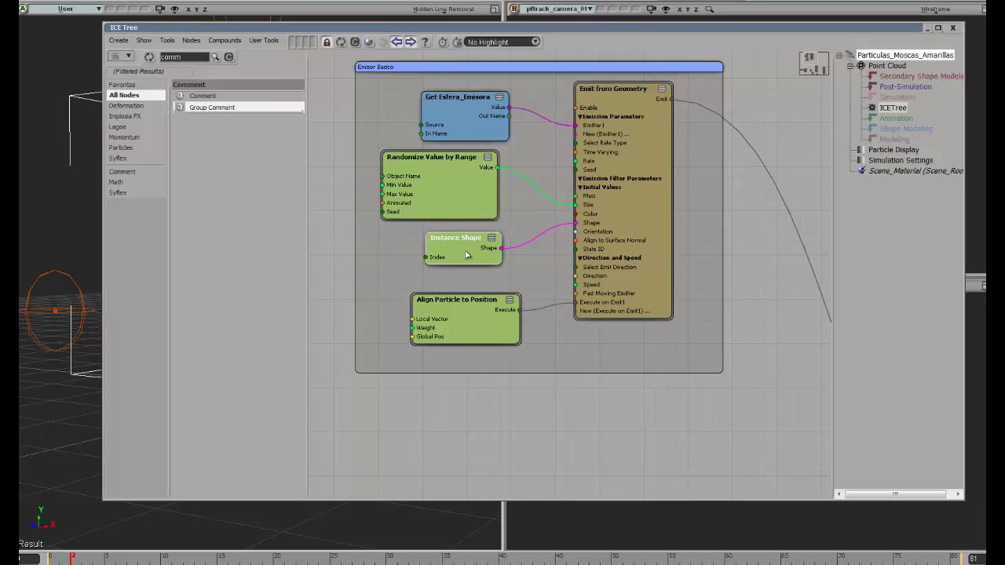
pyautogui.doubleClick(467, 255)
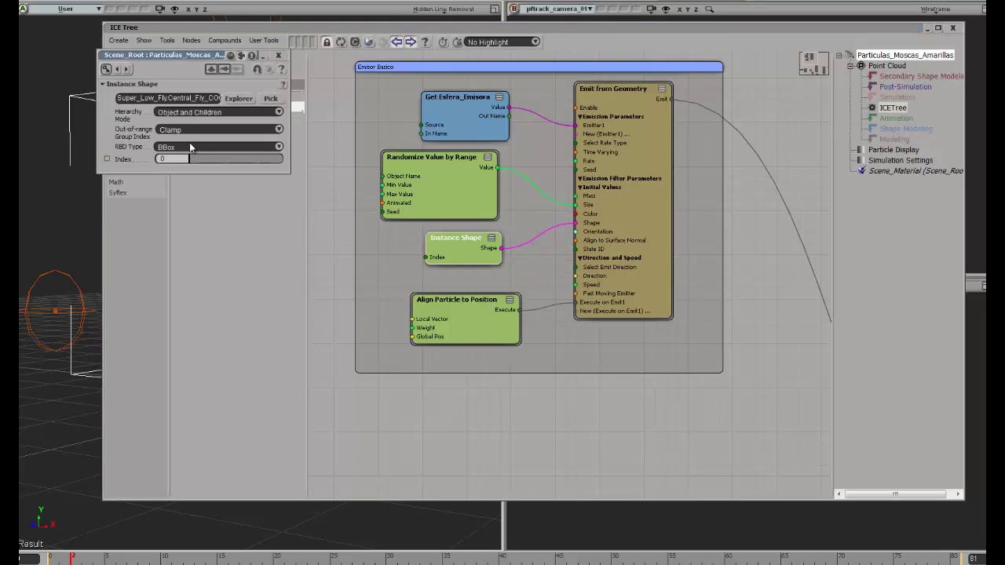
pyautogui.click(167, 98)
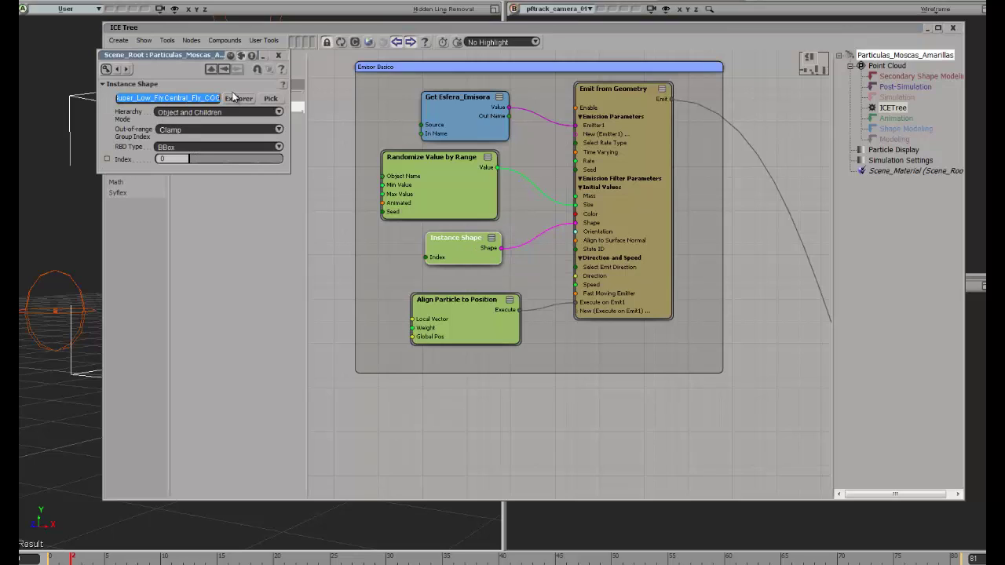
# Step: Review the hierarchy mode and index settings of the Instance Shape node, and close its properties
pyautogui.moveTo(170, 55); pyautogui.dragTo(148, 65)
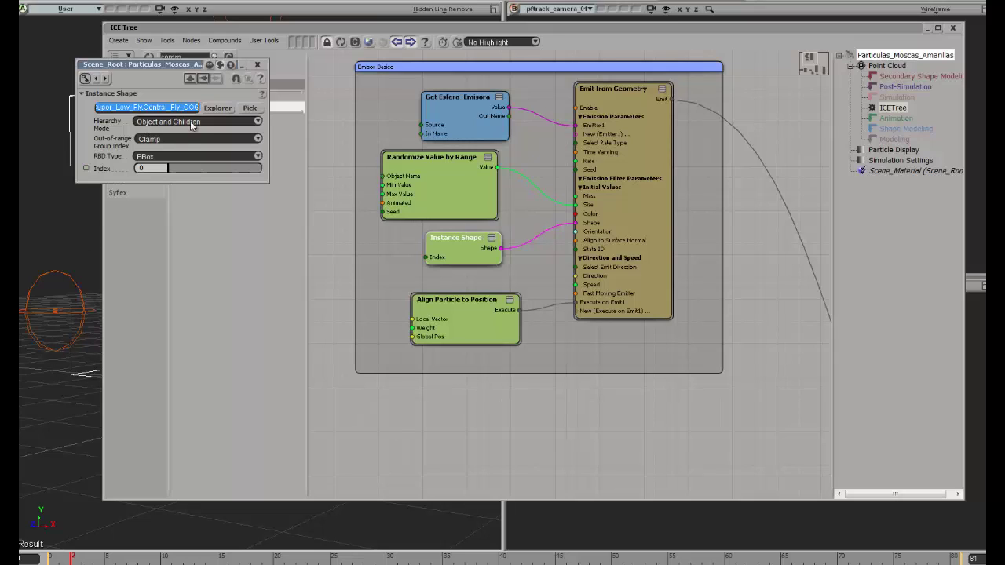
pyautogui.click(155, 169)
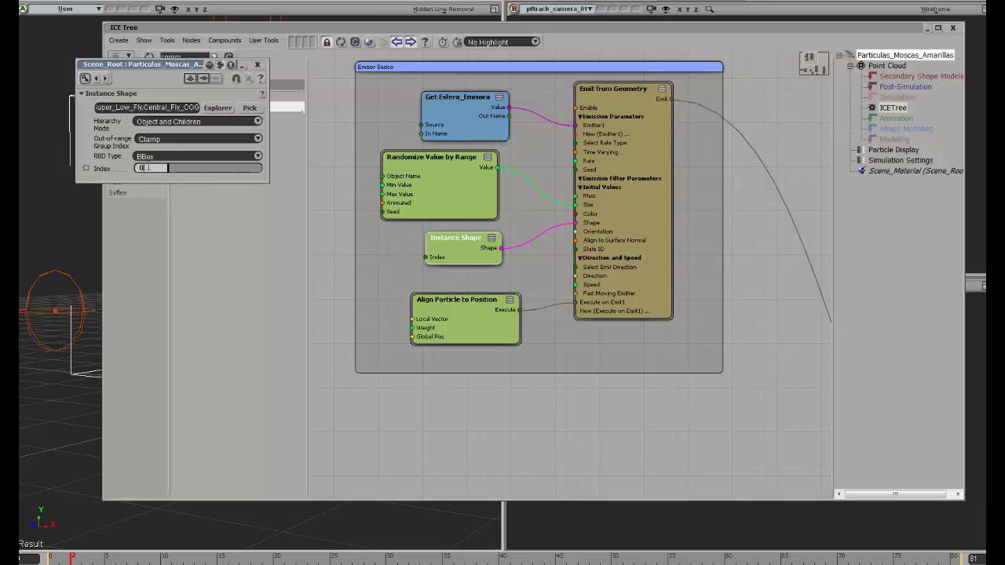
pyautogui.click(256, 64)
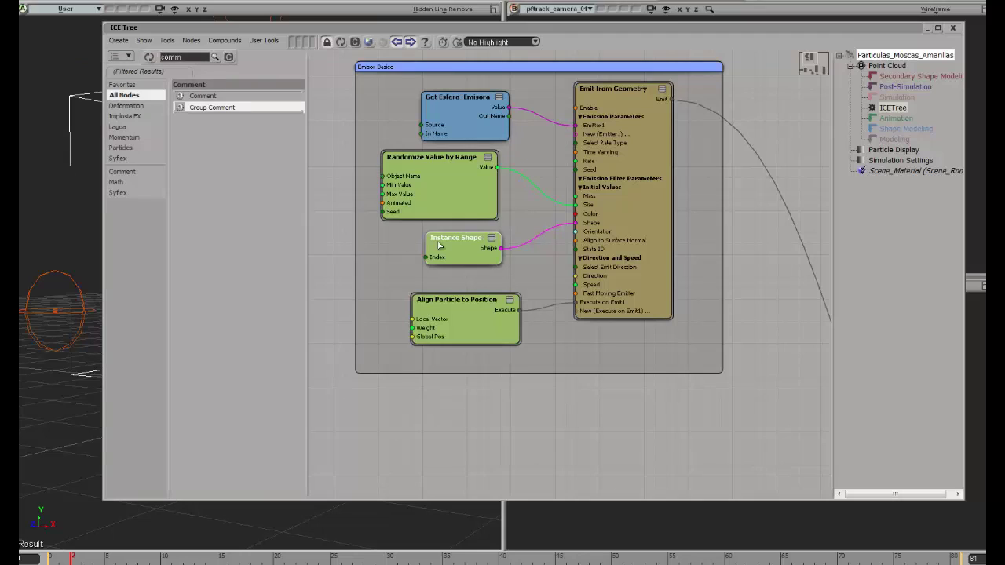
# Step: Open the Align Particle to Position properties, examine the local vector's Y value that offsets particle alignment, and close the properties
pyautogui.moveTo(468, 328); pyautogui.dragTo(463, 317)
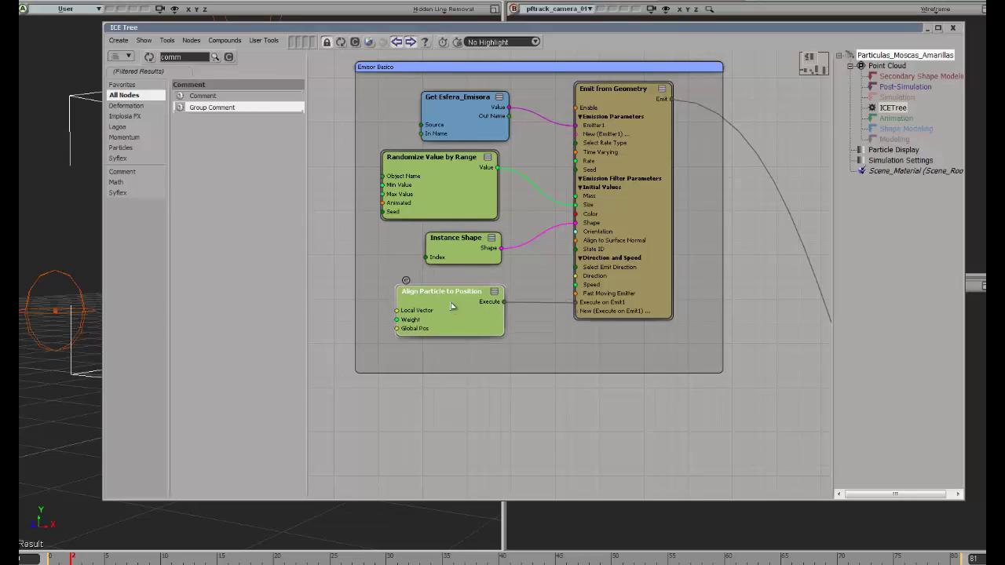
pyautogui.click(636, 141)
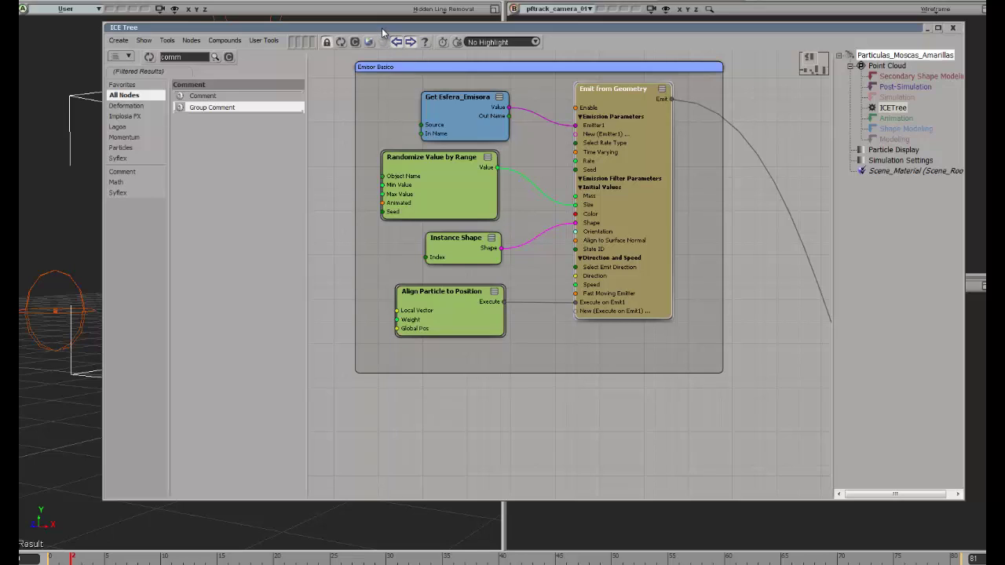
pyautogui.doubleClick(446, 305)
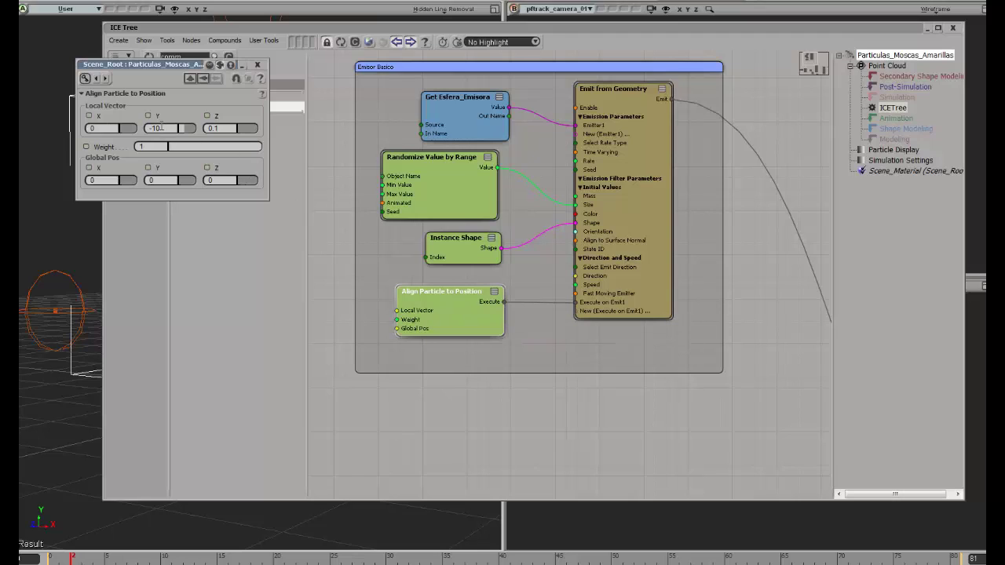
pyautogui.doubleClick(159, 127)
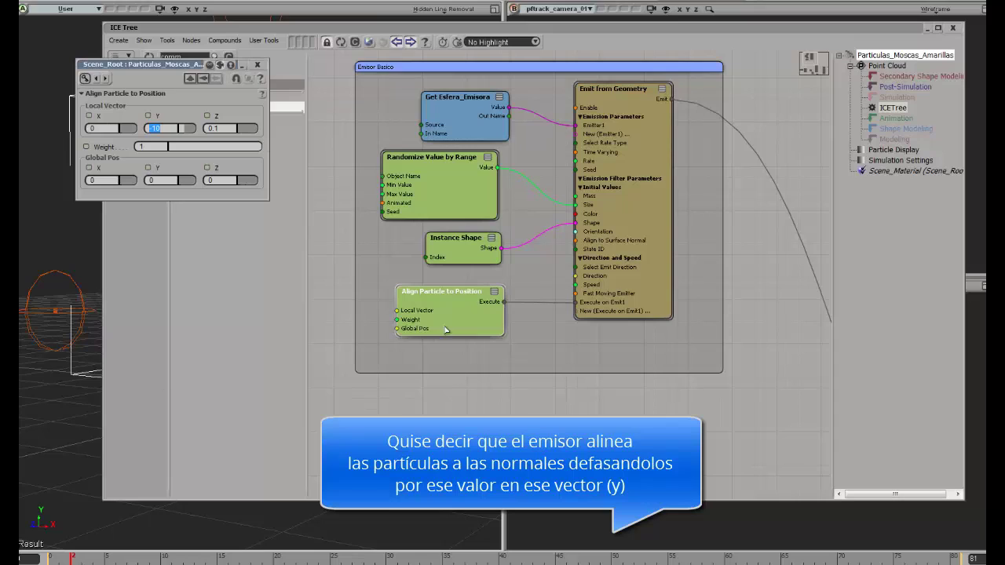
pyautogui.click(165, 128)
pyautogui.moveTo(157, 128); pyautogui.dragTo(148, 132)
pyautogui.click(257, 65)
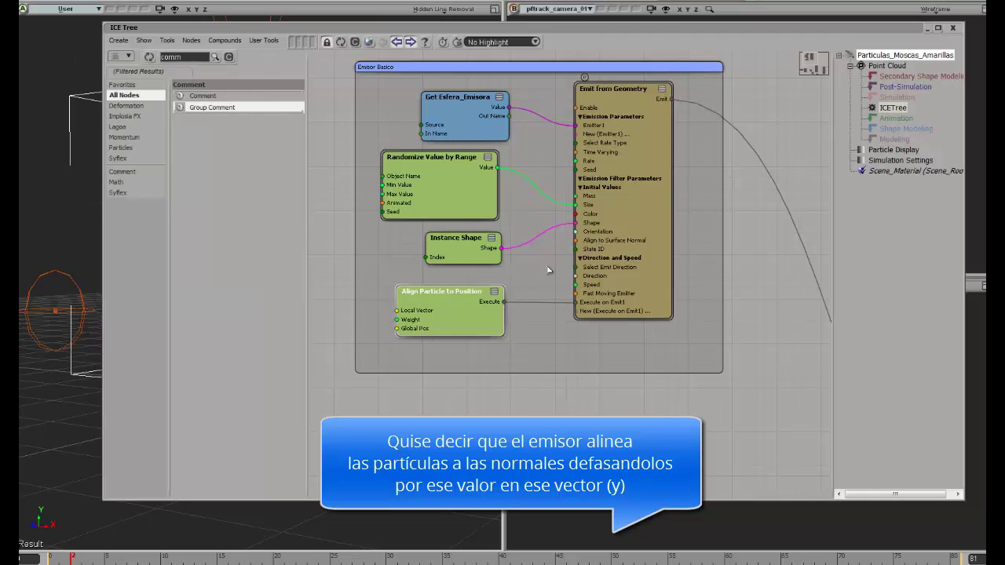
pyautogui.click(772, 94)
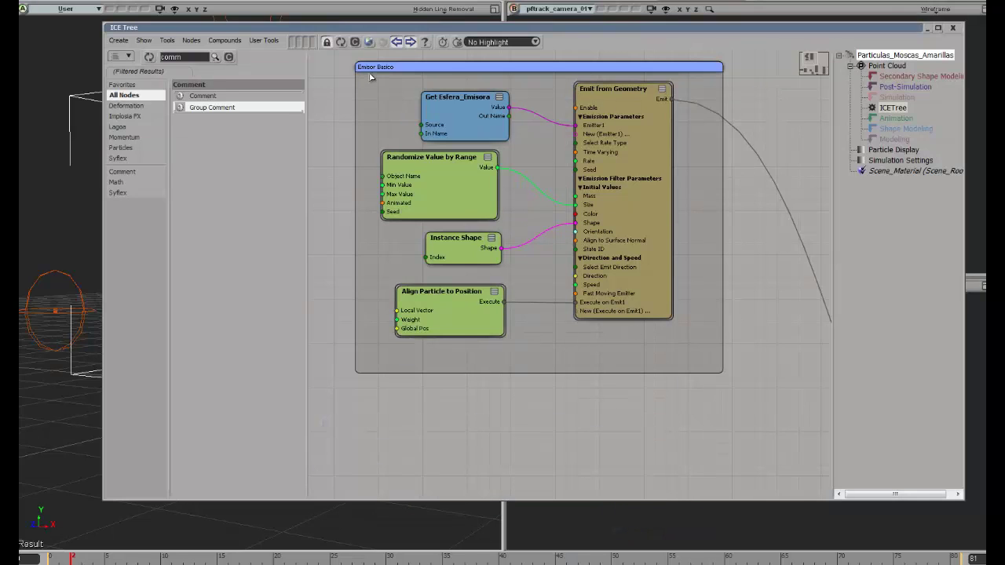
# Step: Shift the Emisor Basico group slightly and tidy the layout of the nodes feeding Emit from Geometry
pyautogui.moveTo(409, 68)
pyautogui.mouseDown()
pyautogui.moveTo(486, 94)
pyautogui.moveTo(452, 142)
pyautogui.moveTo(450, 83)
pyautogui.moveTo(486, 92)
pyautogui.moveTo(418, 84)
pyautogui.mouseUp()
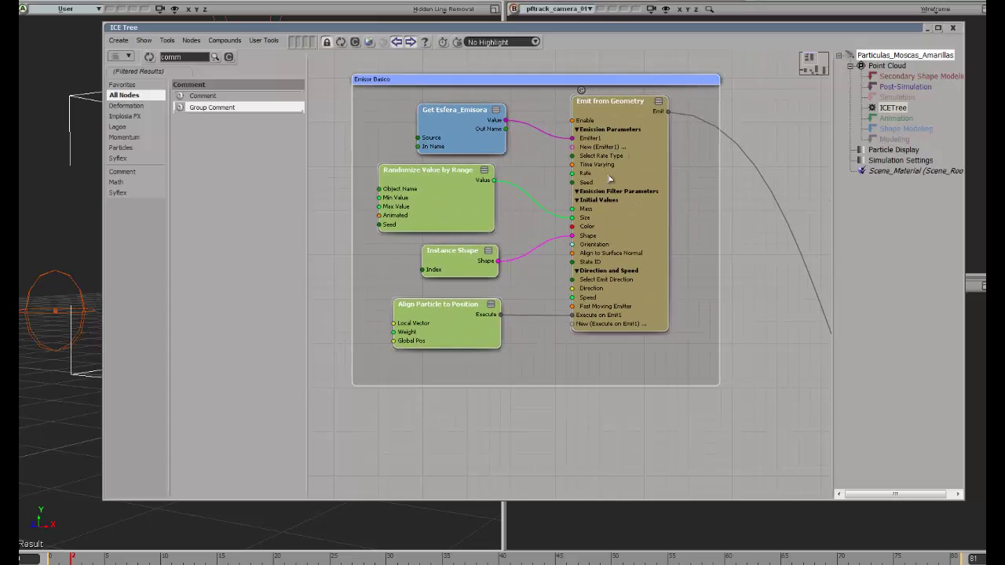
pyautogui.click(617, 161)
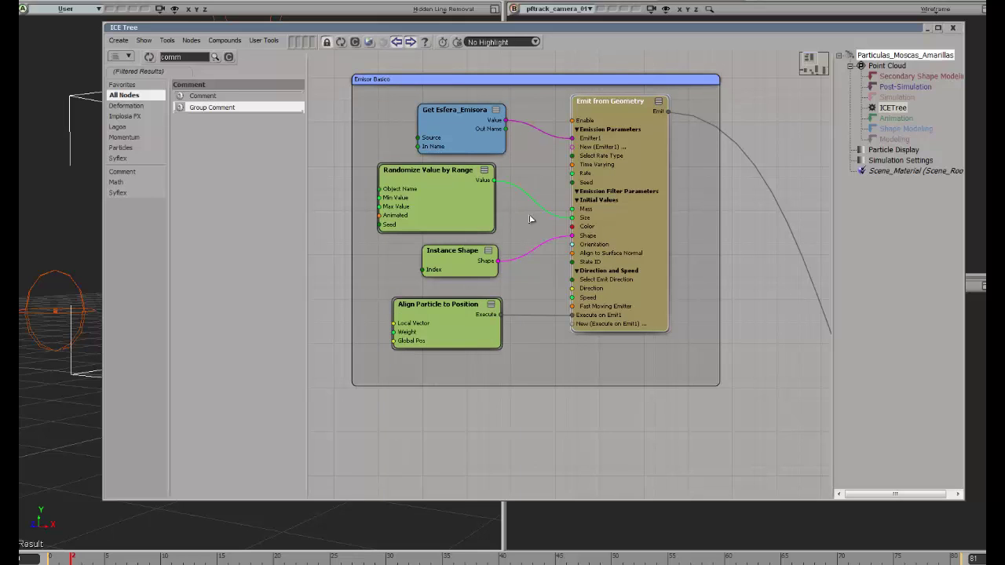
pyautogui.moveTo(464, 128); pyautogui.dragTo(434, 118)
pyautogui.moveTo(435, 195)
pyautogui.mouseDown()
pyautogui.moveTo(428, 179)
pyautogui.moveTo(427, 205)
pyautogui.moveTo(432, 197)
pyautogui.moveTo(439, 211)
pyautogui.mouseUp()
pyautogui.moveTo(448, 260); pyautogui.dragTo(424, 264)
pyautogui.moveTo(450, 324)
pyautogui.mouseDown()
pyautogui.moveTo(435, 329)
pyautogui.moveTo(460, 334)
pyautogui.moveTo(446, 339)
pyautogui.moveTo(453, 321)
pyautogui.moveTo(445, 330)
pyautogui.mouseUp()
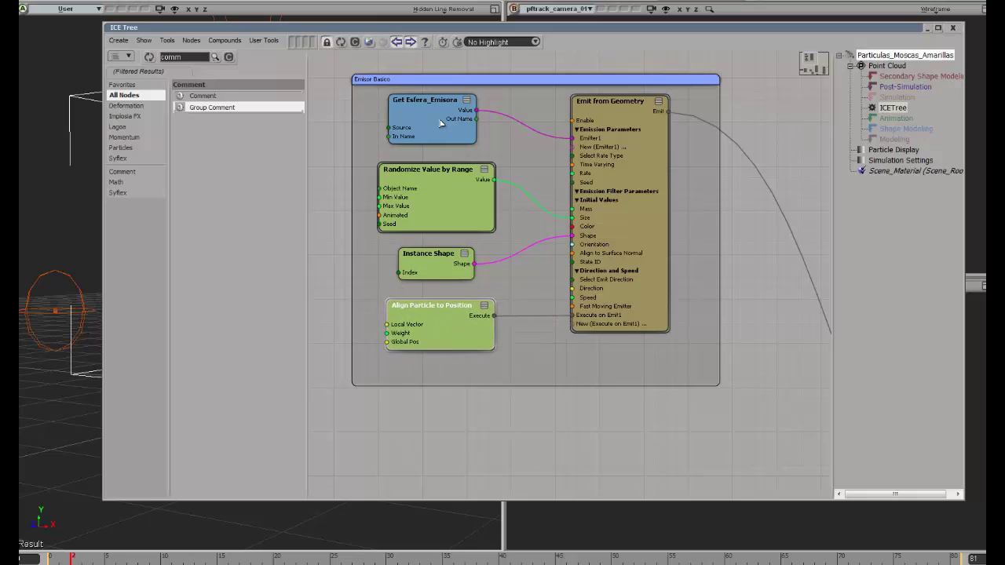
pyautogui.moveTo(437, 120); pyautogui.dragTo(434, 124)
# Step: Add a group comment enclosing the Get CabezaMaestro_EmiteMoscas and Stick to Surface nodes
pyautogui.press('z')
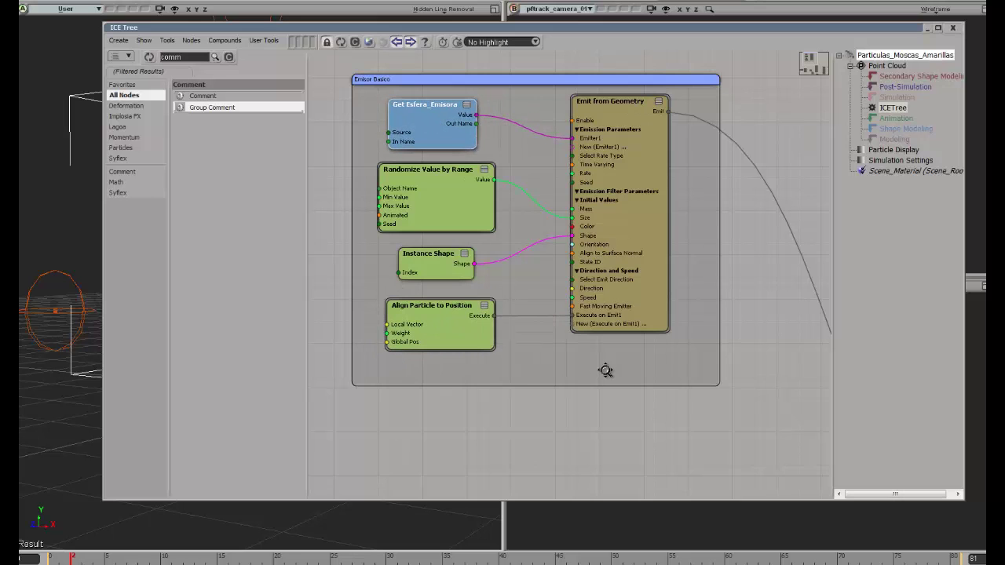
pyautogui.moveTo(605, 370); pyautogui.dragTo(530, 229)
pyautogui.moveTo(577, 198); pyautogui.dragTo(488, 182)
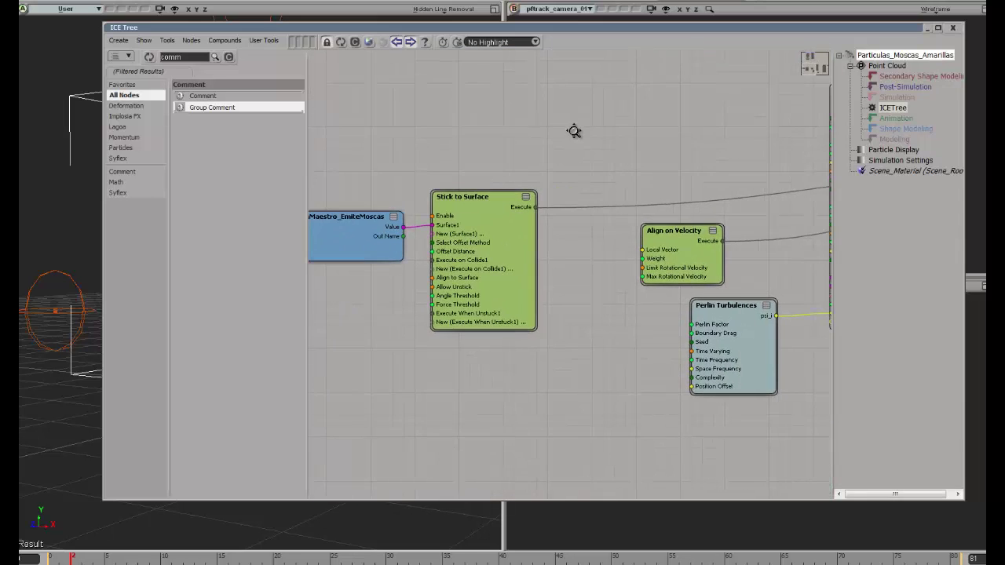
pyautogui.scroll(-1, 573, 130)
pyautogui.moveTo(556, 136); pyautogui.dragTo(638, 137)
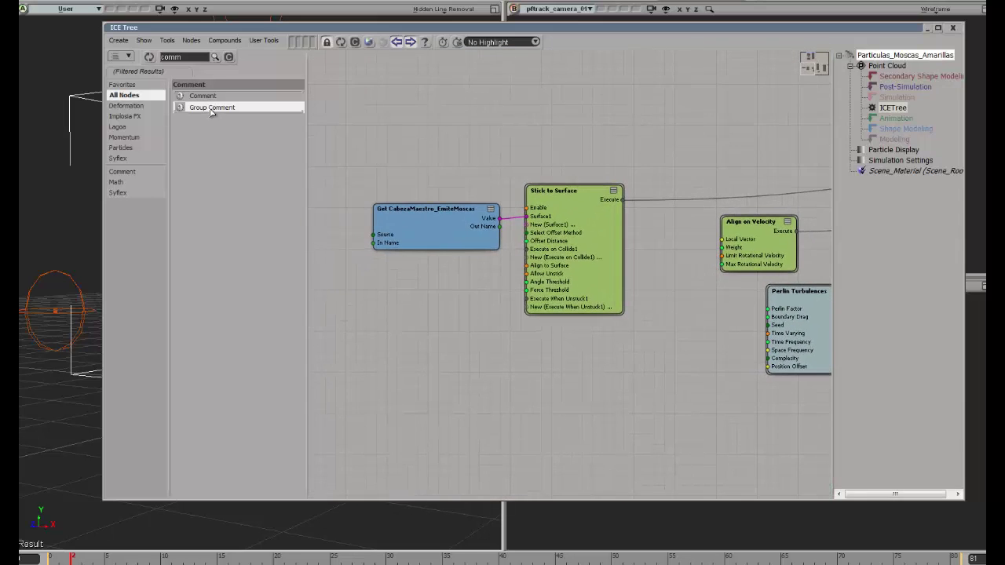
pyautogui.moveTo(212, 107); pyautogui.dragTo(419, 153)
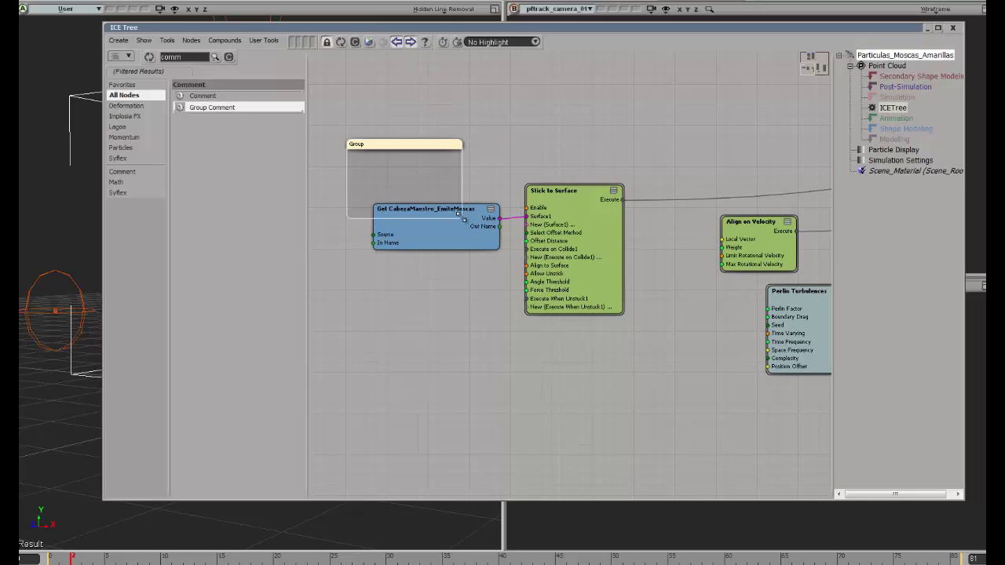
pyautogui.moveTo(462, 216); pyautogui.dragTo(661, 344)
pyautogui.moveTo(546, 147); pyautogui.dragTo(553, 158)
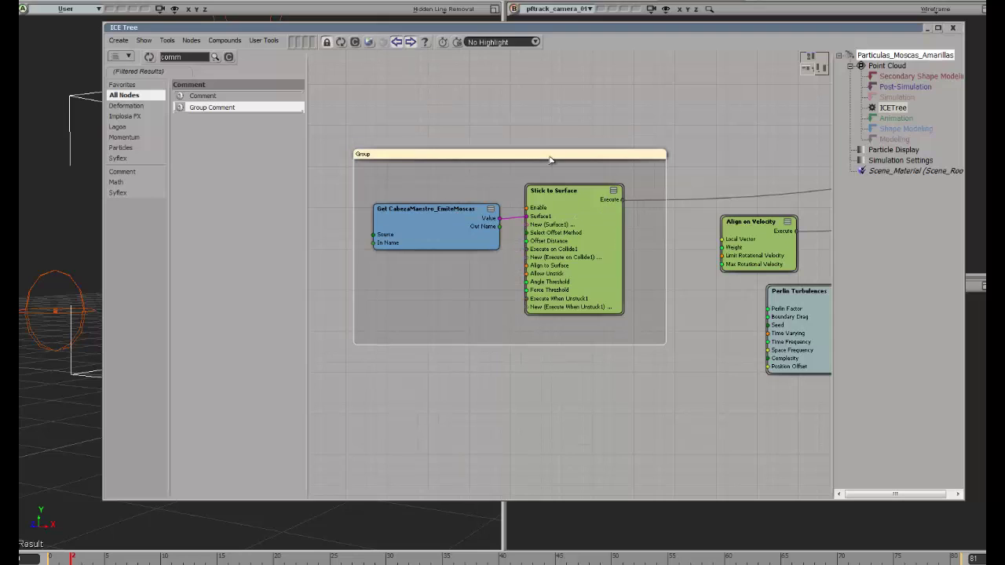
# Step: Title the new group comment "Mosca se Pega a la cabeza" and apply it
pyautogui.doubleClick(373, 155)
pyautogui.click(106, 104)
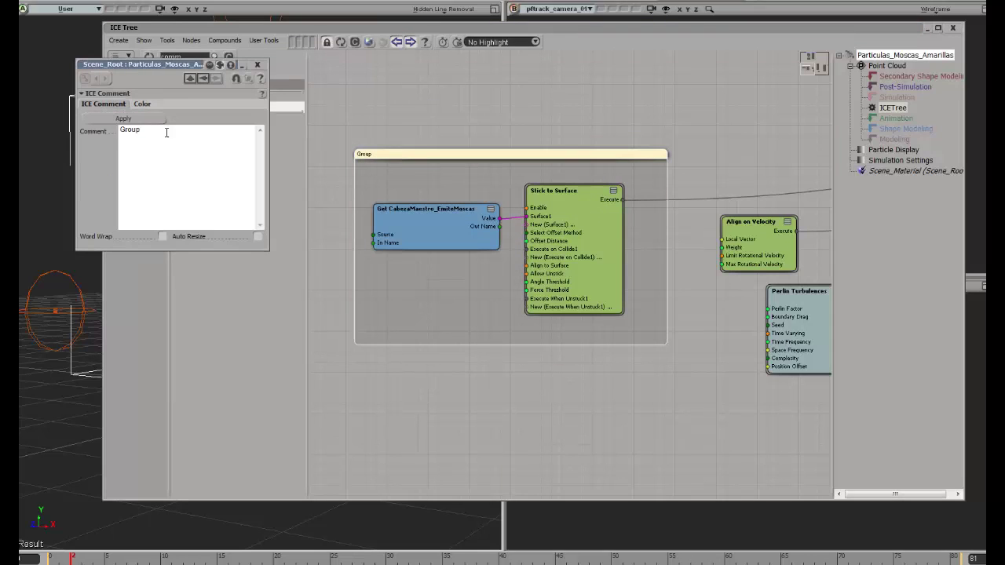
pyautogui.moveTo(165, 132); pyautogui.dragTo(109, 122)
pyautogui.write('Mosca se Pega a la cabeza')
pyautogui.click(124, 119)
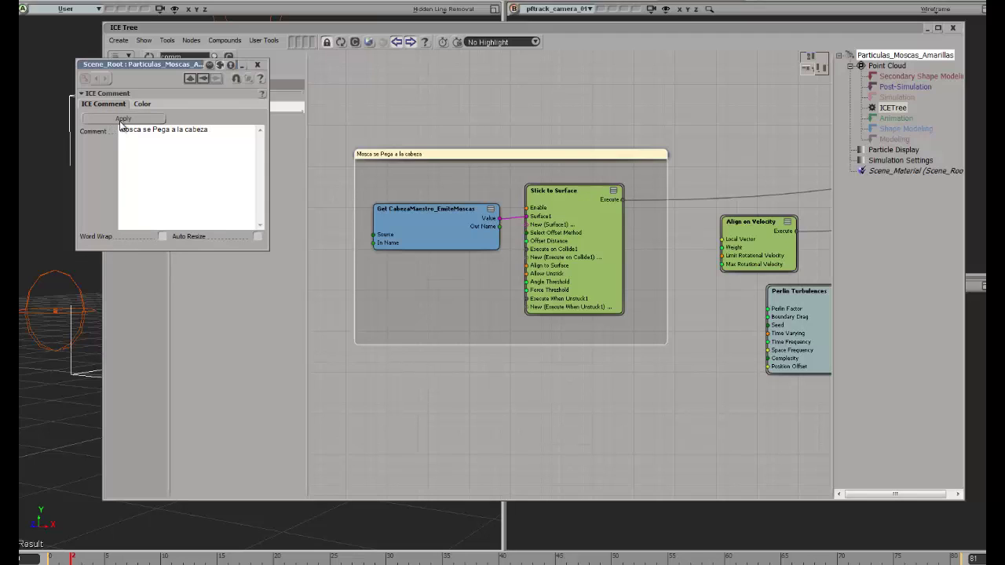
pyautogui.click(258, 65)
# Step: Set the title color of the "Mosca se Pega a la cabeza" group to pure red (1, 0, 0) and close its properties
pyautogui.doubleClick(467, 157)
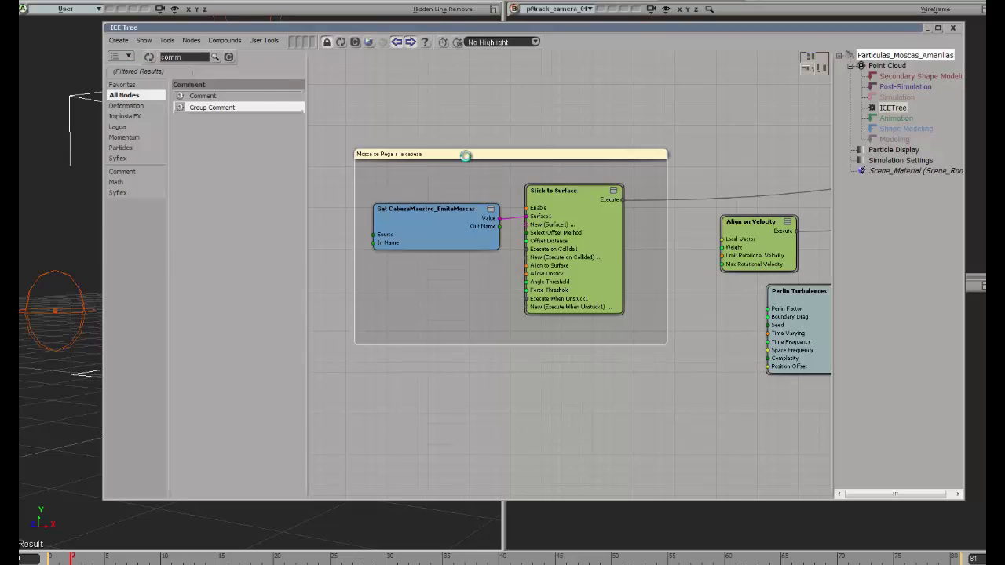
pyautogui.click(141, 103)
pyautogui.click(126, 120)
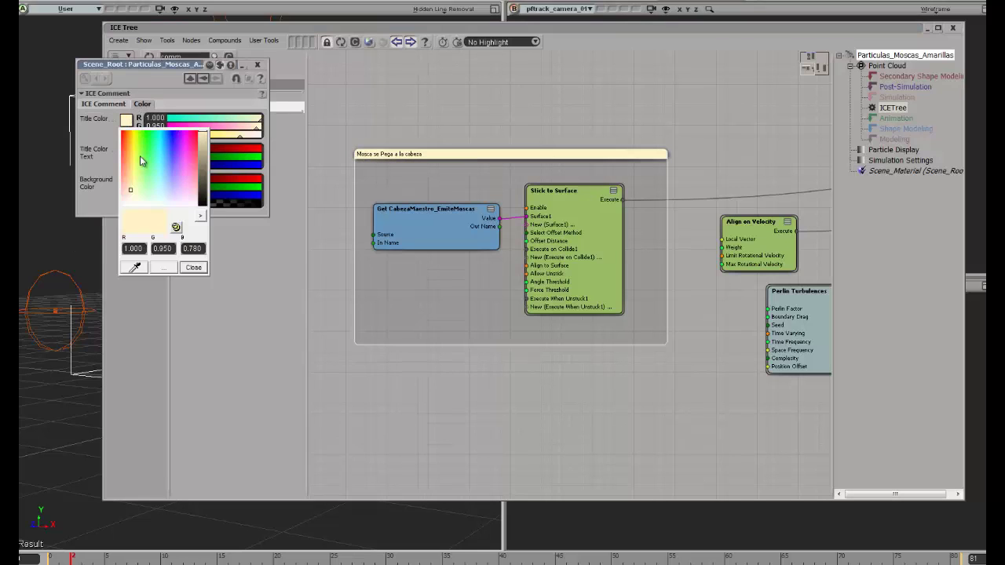
pyautogui.click(136, 142)
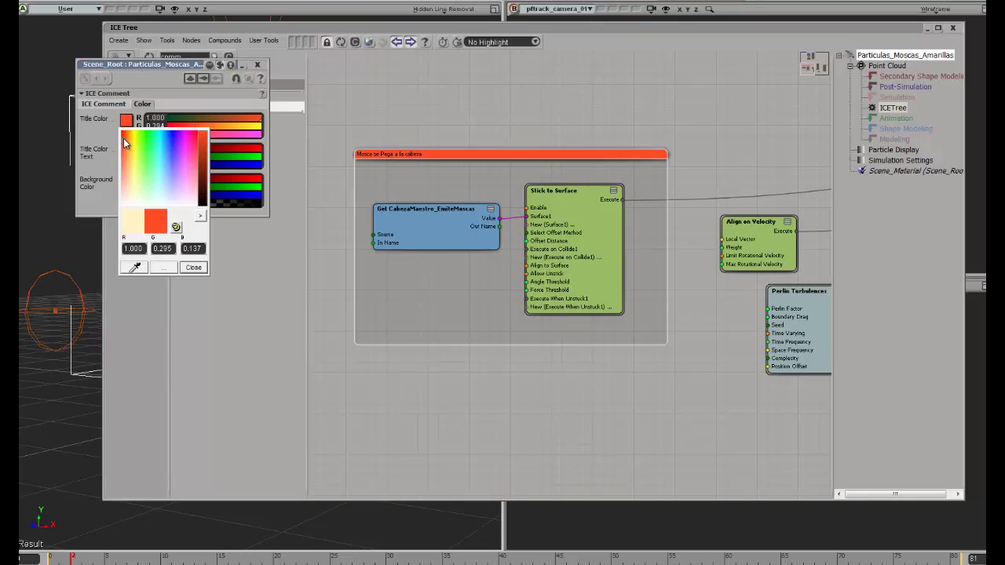
pyautogui.moveTo(125, 140); pyautogui.dragTo(121, 131)
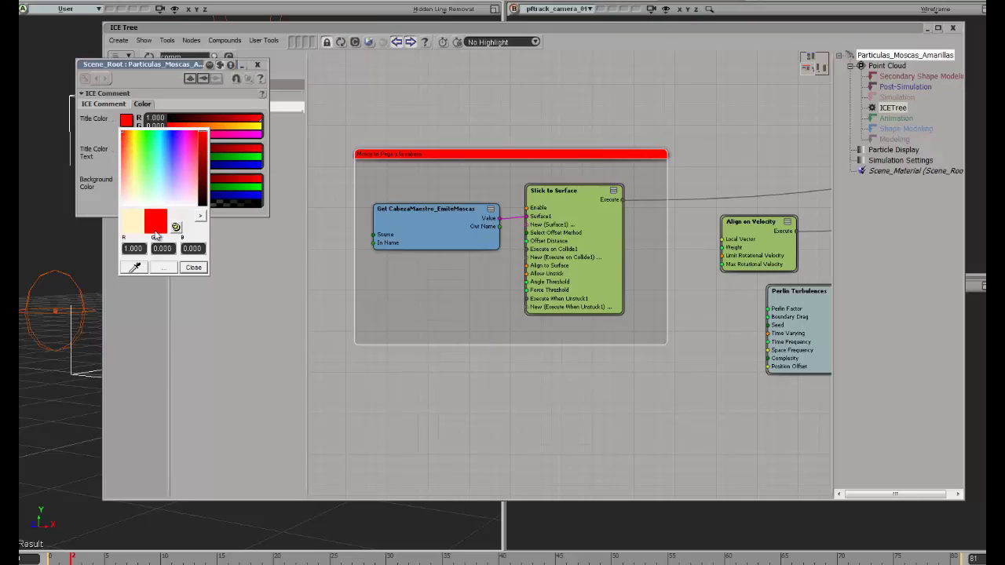
pyautogui.click(193, 268)
pyautogui.click(102, 104)
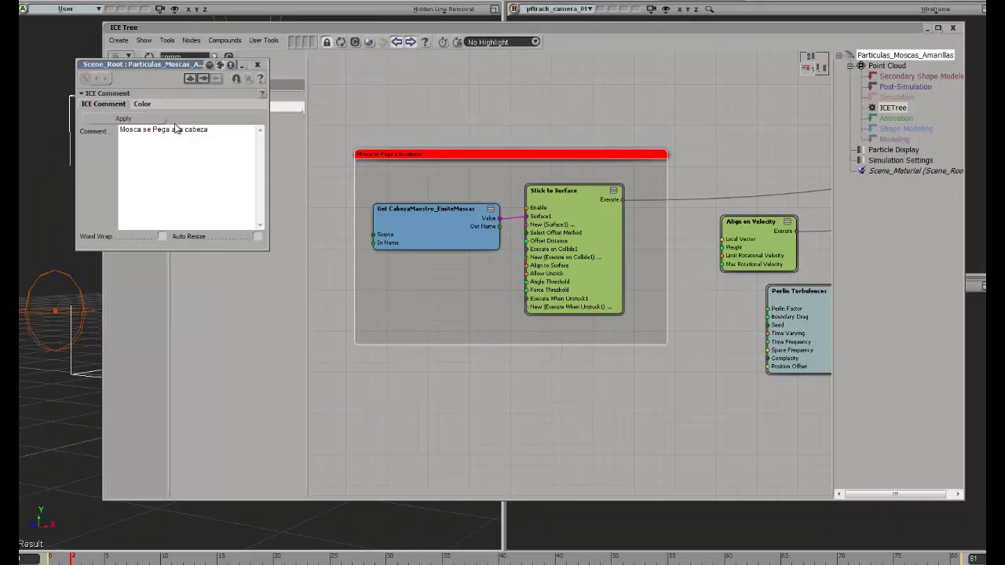
pyautogui.click(256, 65)
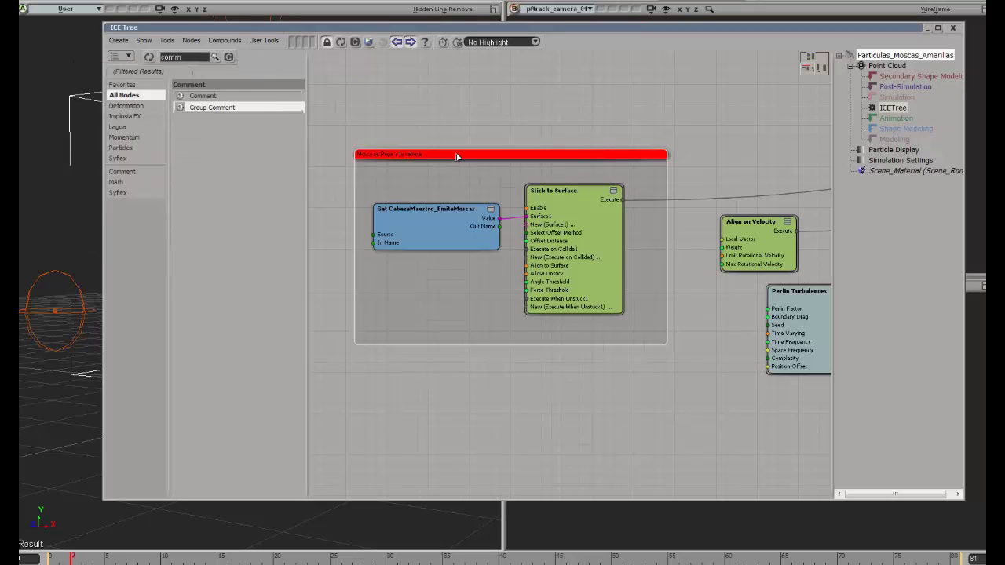
# Step: Reposition the red group with its nodes, and move the ICE Tree window aside briefly to view the flies around the head
pyautogui.moveTo(455, 155); pyautogui.dragTo(471, 142)
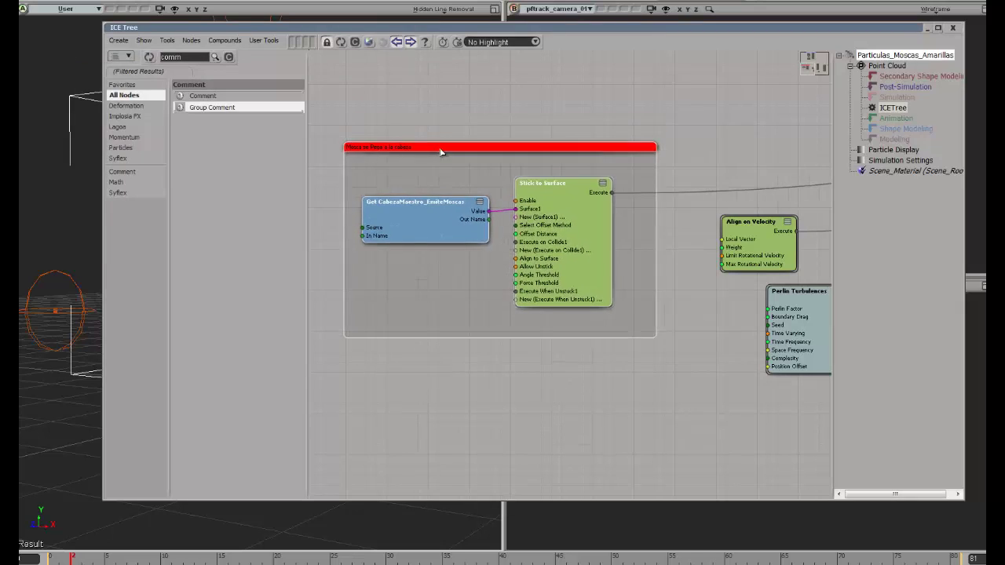
pyautogui.moveTo(407, 211); pyautogui.dragTo(414, 205)
pyautogui.moveTo(329, 28); pyautogui.dragTo(1004, 7)
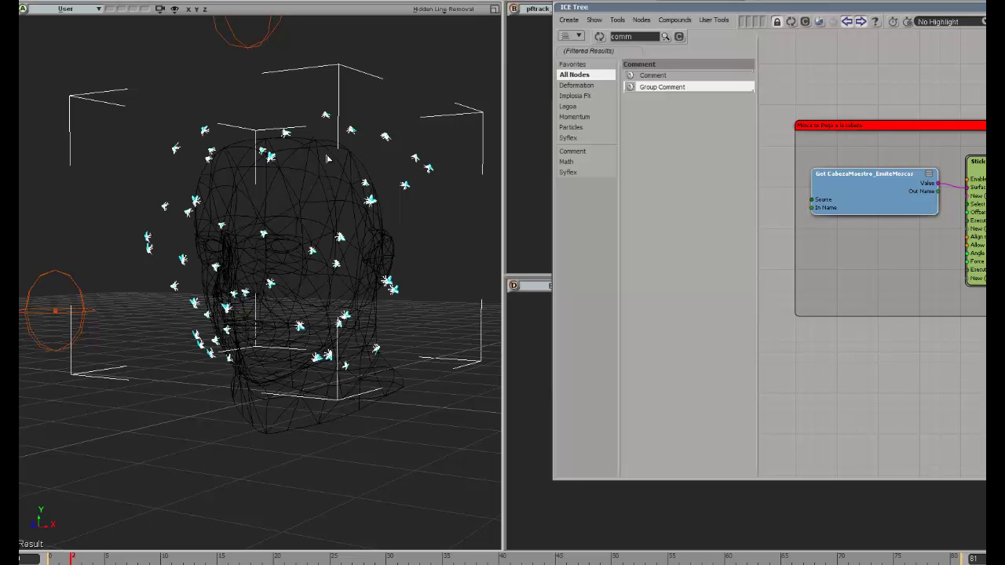
pyautogui.moveTo(760, 9); pyautogui.dragTo(361, 38)
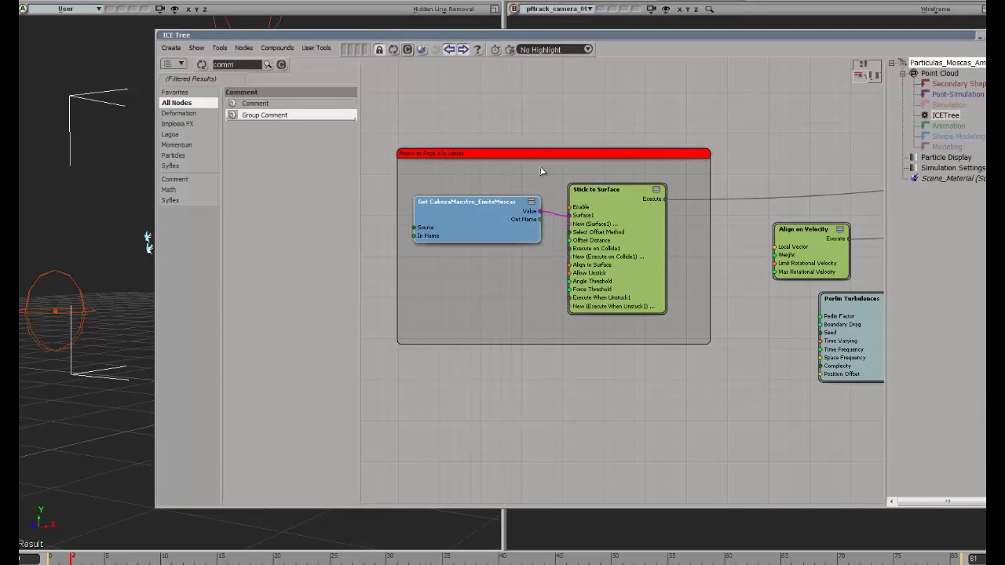
# Step: Look inside the Stick to Surface compound, read its collision comment, and open the nested Test Collision With Surface compound
pyautogui.moveTo(621, 227); pyautogui.dragTo(607, 188)
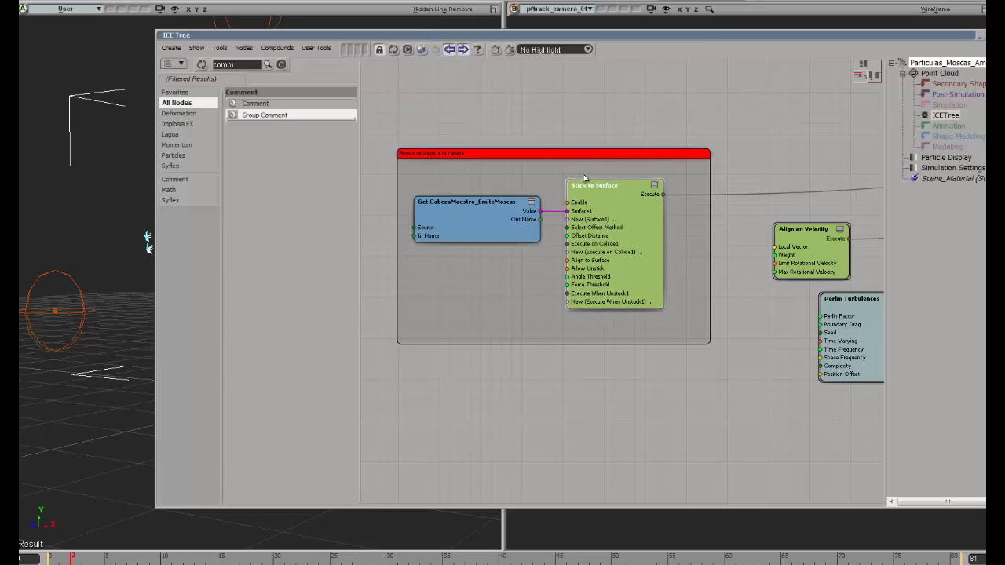
pyautogui.click(575, 174)
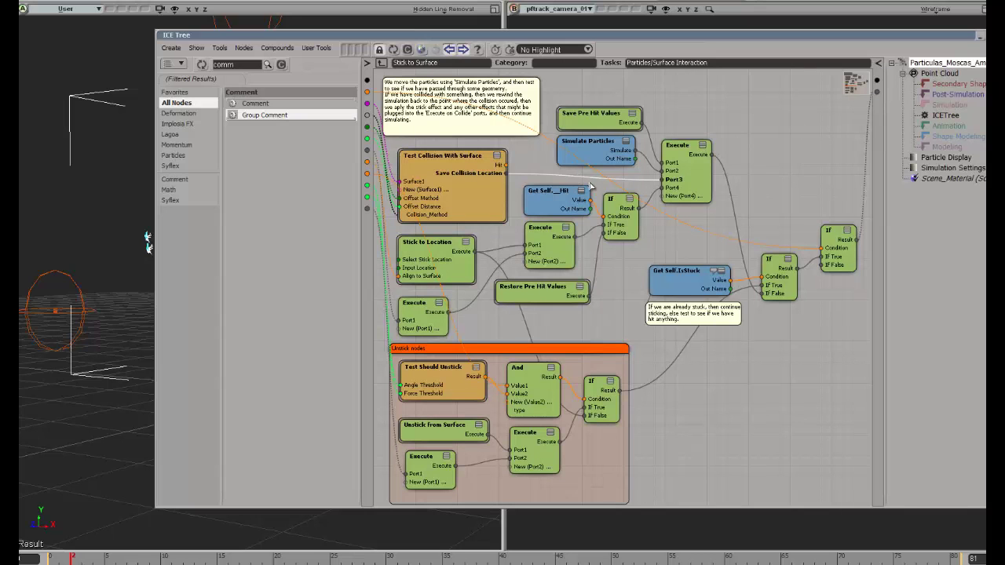
pyautogui.moveTo(504, 139); pyautogui.dragTo(572, 176, button='middle')
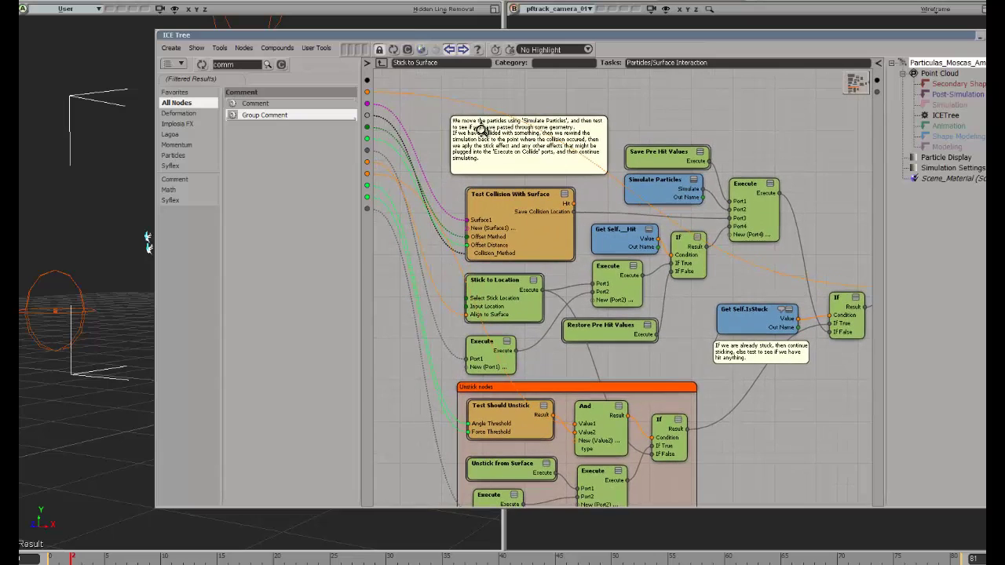
pyautogui.moveTo(493, 119); pyautogui.dragTo(489, 127)
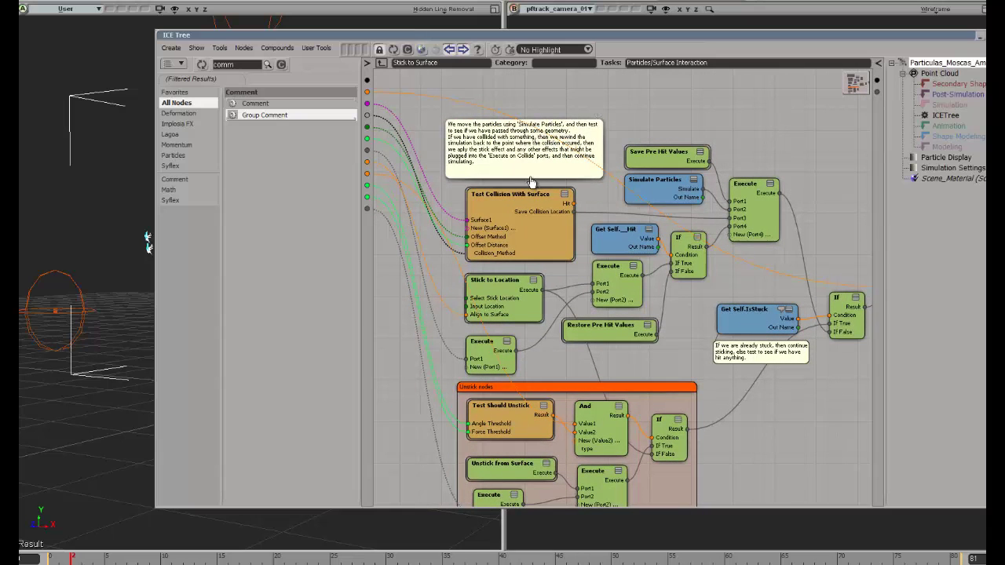
pyautogui.moveTo(522, 153); pyautogui.dragTo(515, 115, button='middle')
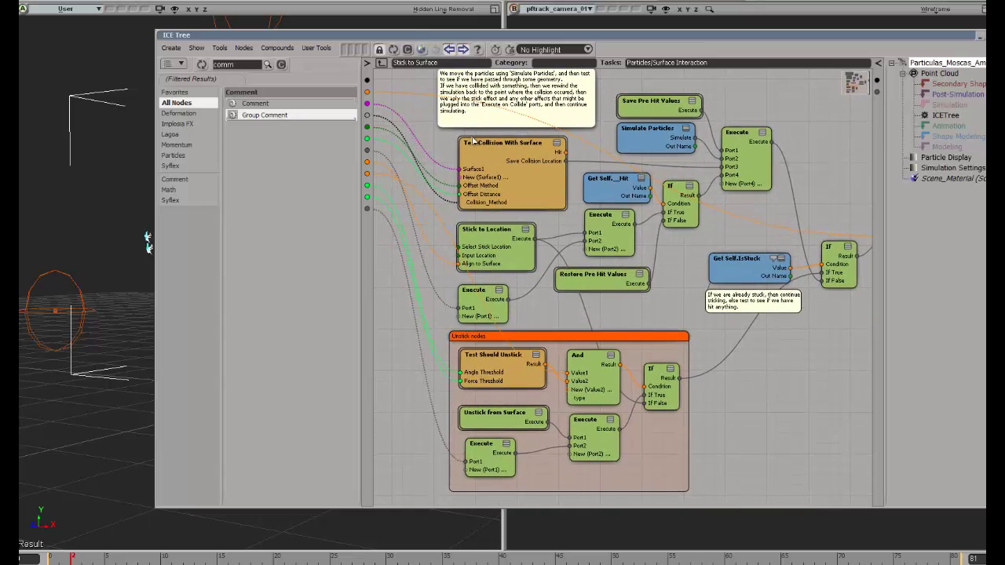
pyautogui.moveTo(474, 155)
pyautogui.mouseDown()
pyautogui.moveTo(487, 152)
pyautogui.moveTo(475, 147)
pyautogui.mouseUp()
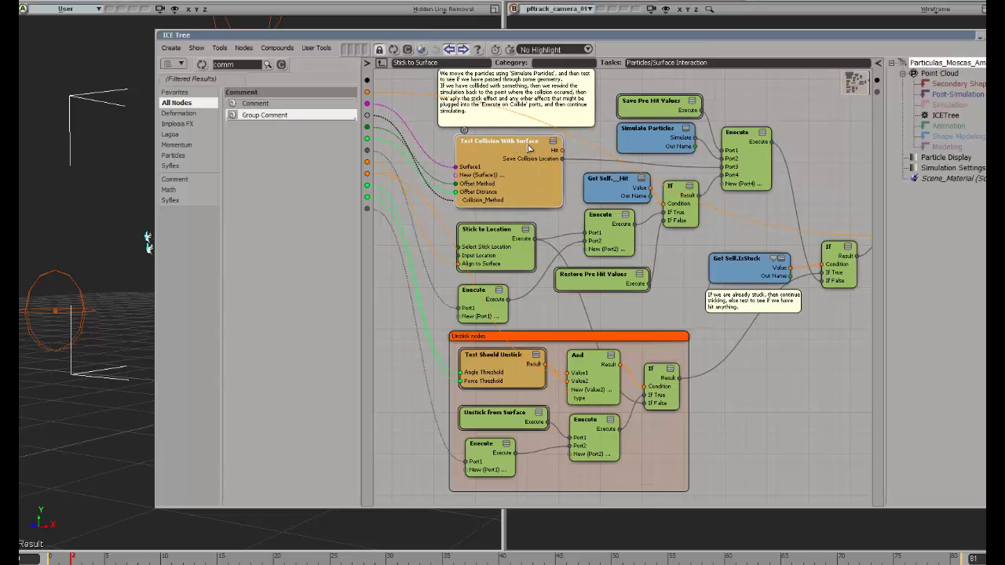
pyautogui.click(467, 132)
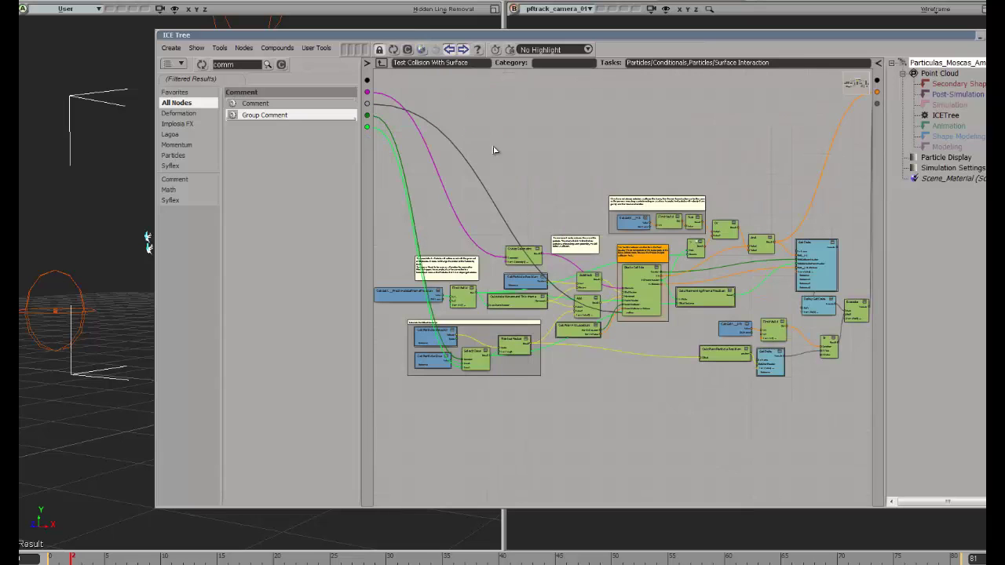
# Step: Examine the collision nodes and Surface1 connection inside Test Collision With Surface, and return to the main ICE tree
pyautogui.scroll(2, 486, 249)
pyautogui.scroll(5, 486, 250)
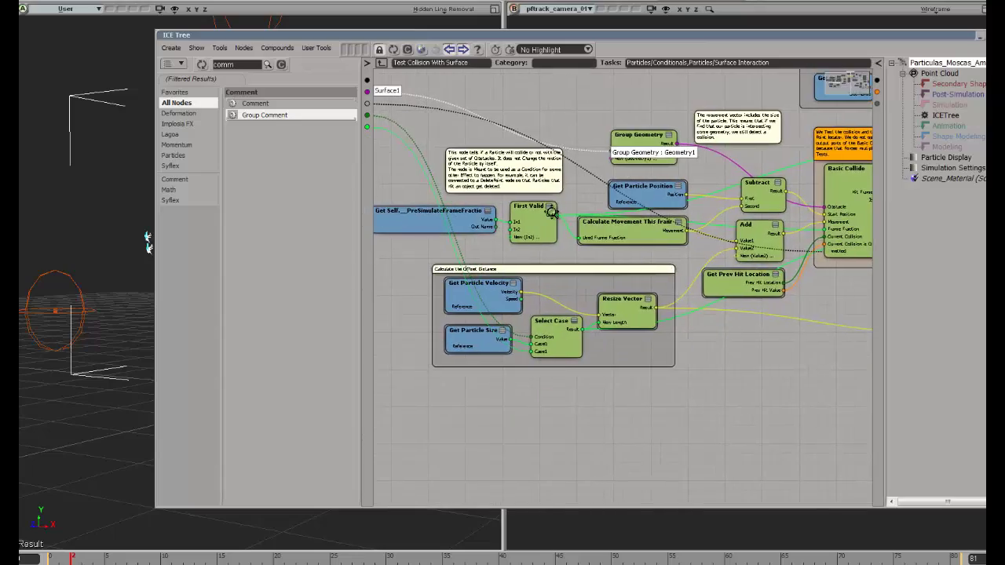
pyautogui.scroll(-6, 596, 223)
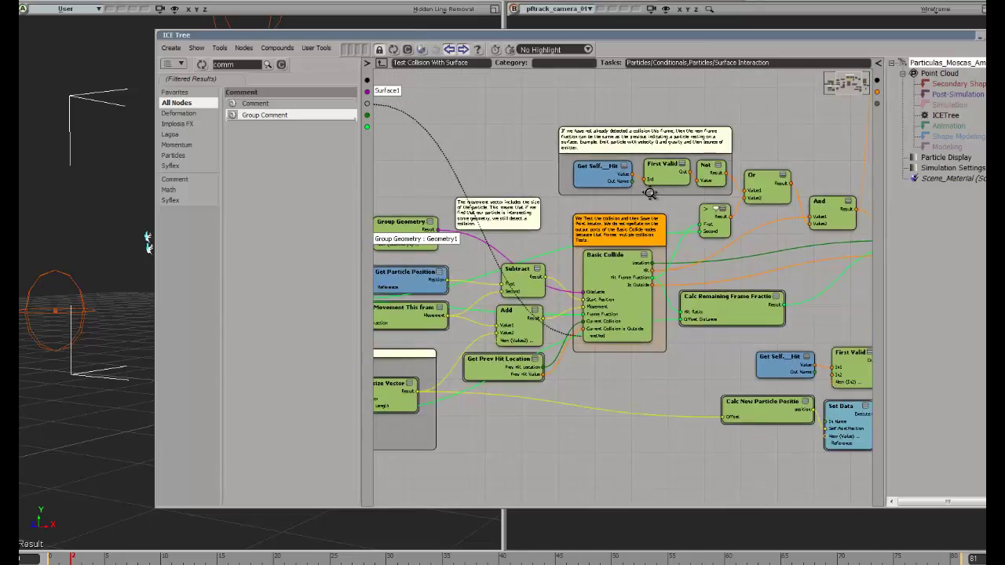
pyautogui.scroll(2, 653, 208)
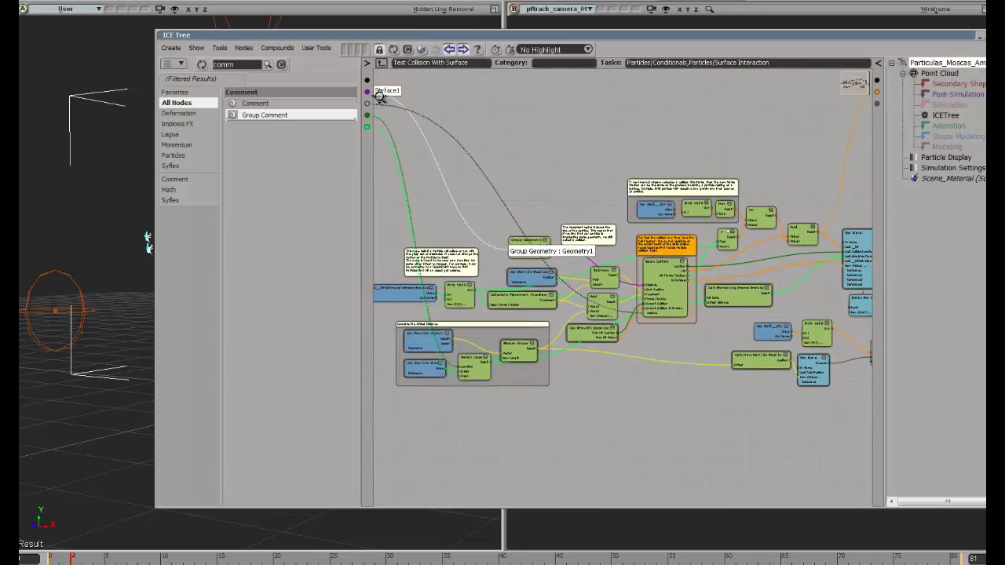
pyautogui.click(381, 63)
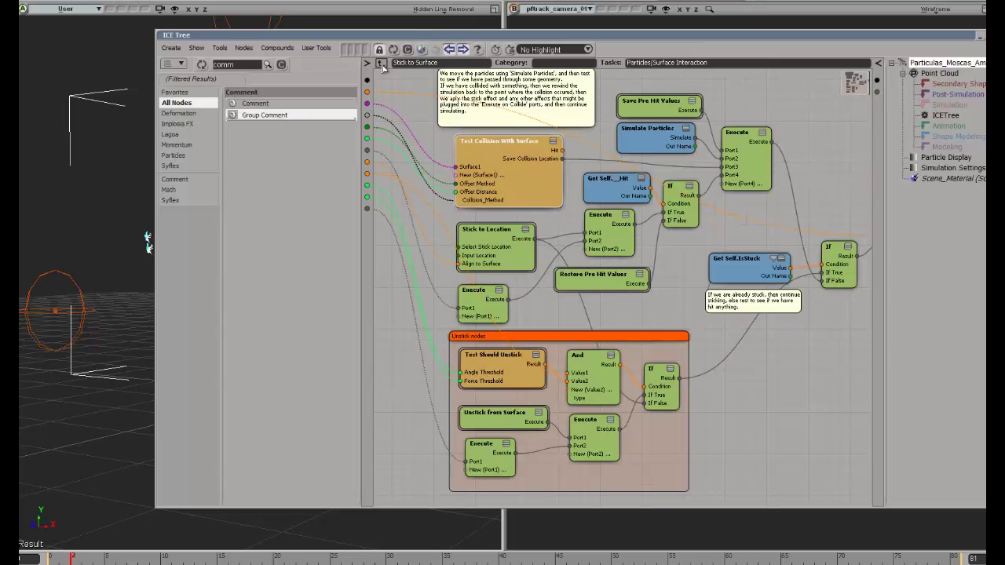
pyautogui.click(381, 63)
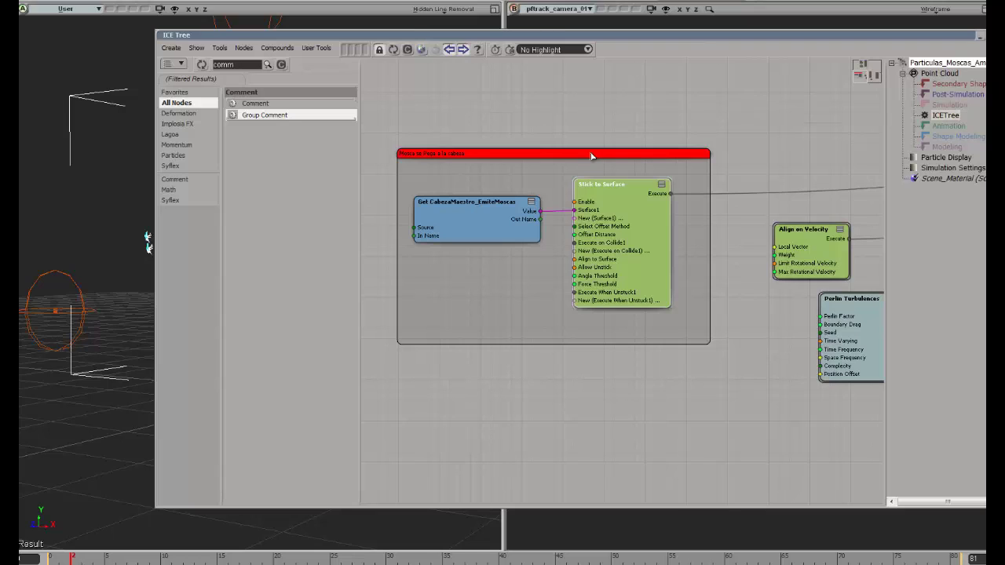
# Step: Review the Stick to Surface node's offset and unstick threshold properties, look inside its compound, and return to the main tree
pyautogui.doubleClick(609, 196)
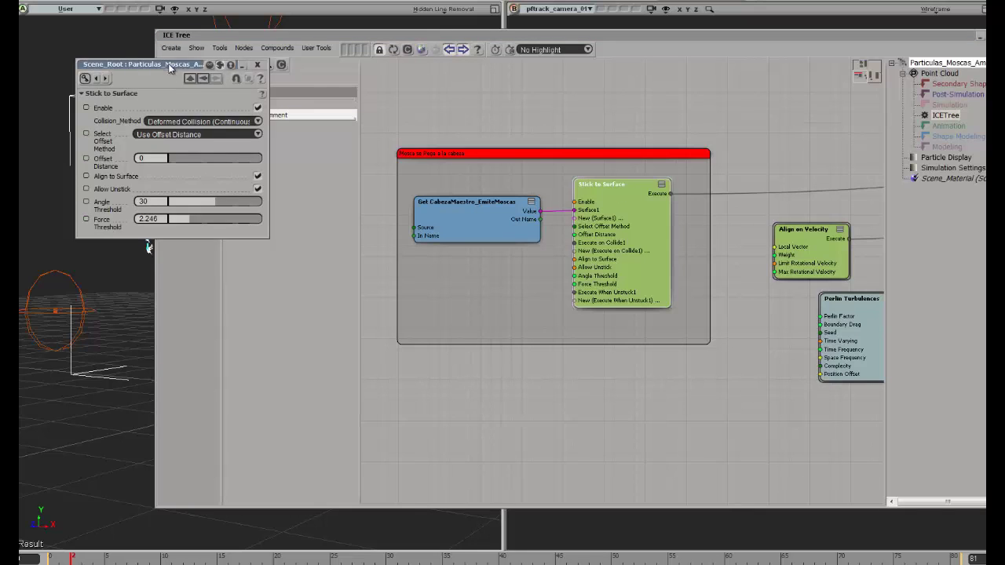
pyautogui.moveTo(171, 68); pyautogui.dragTo(324, 87)
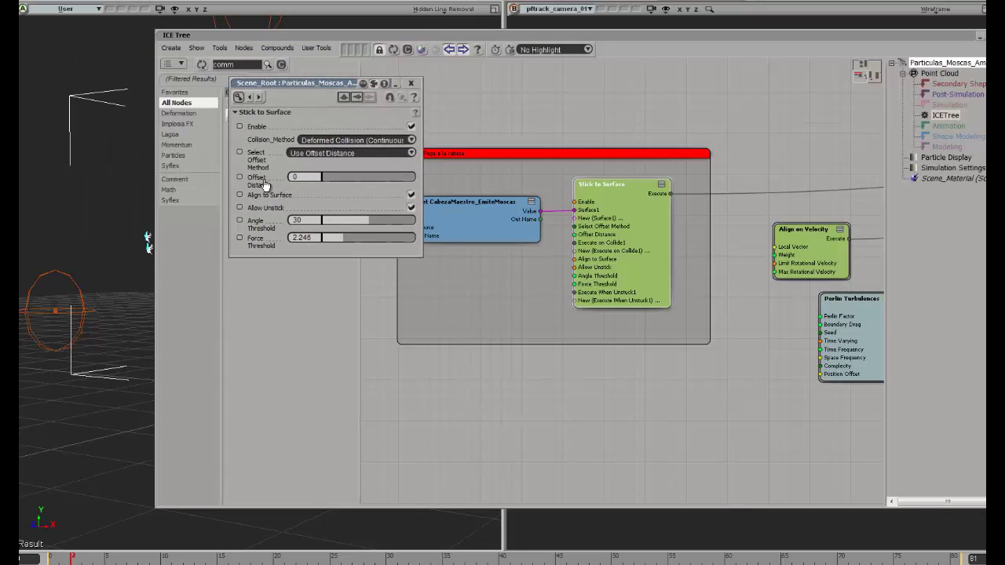
pyautogui.click(301, 220)
pyautogui.click(411, 83)
pyautogui.click(583, 173)
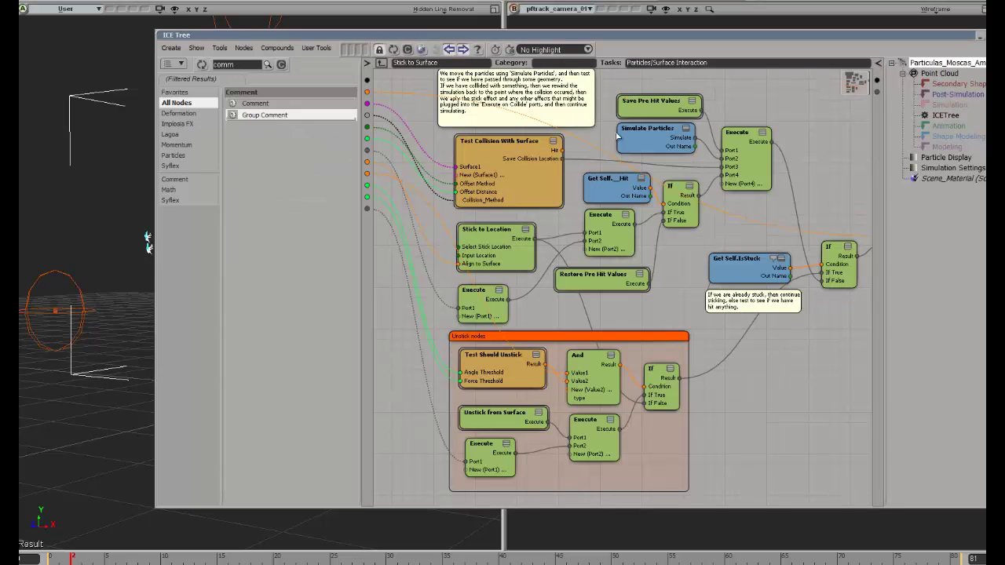
pyautogui.click(382, 63)
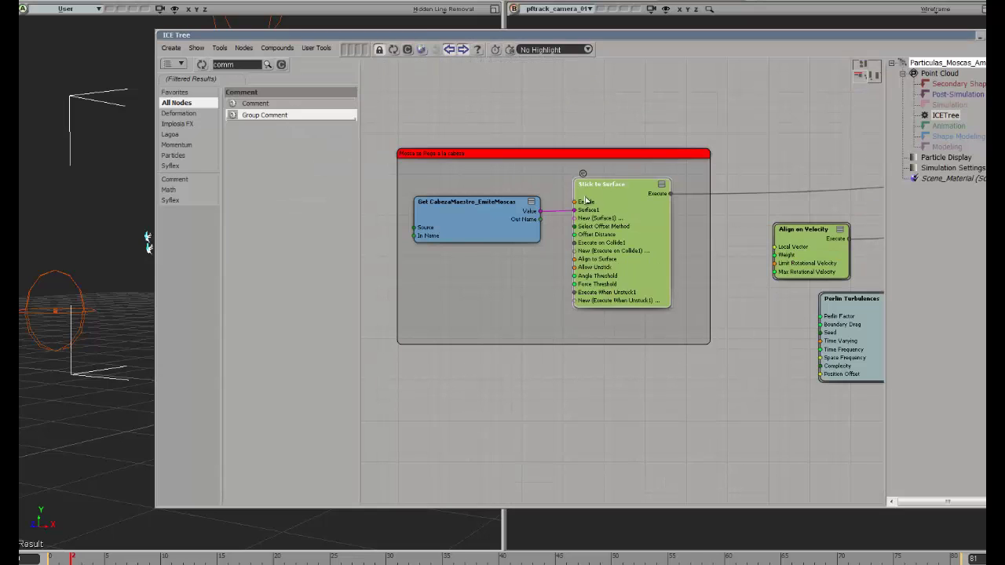
# Step: Shift the Stick to Surface and Get CabezaMaestro_EmiteMoscas nodes slightly inside the red group
pyautogui.moveTo(619, 212); pyautogui.dragTo(615, 209)
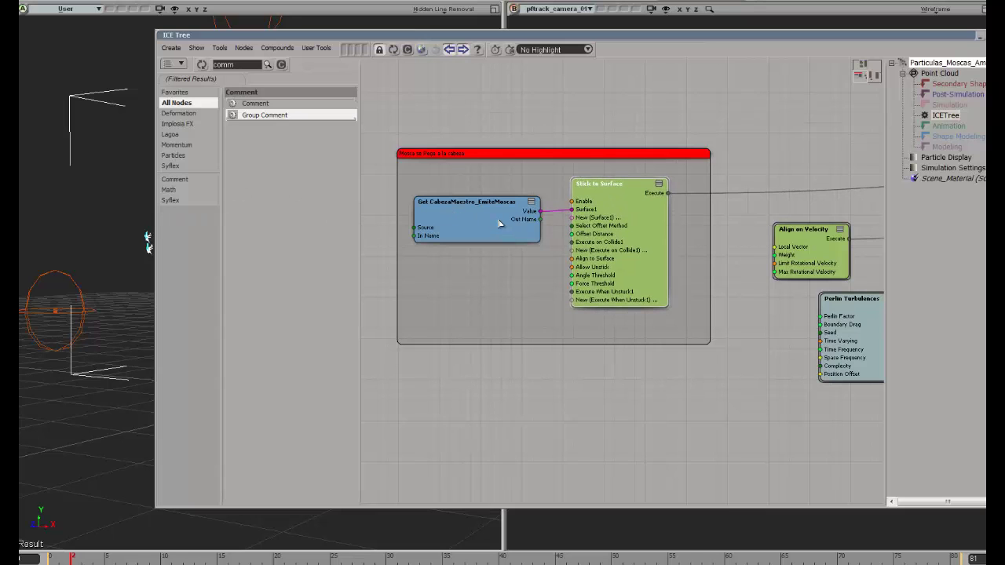
pyautogui.moveTo(499, 224); pyautogui.dragTo(500, 221)
pyautogui.click(587, 215)
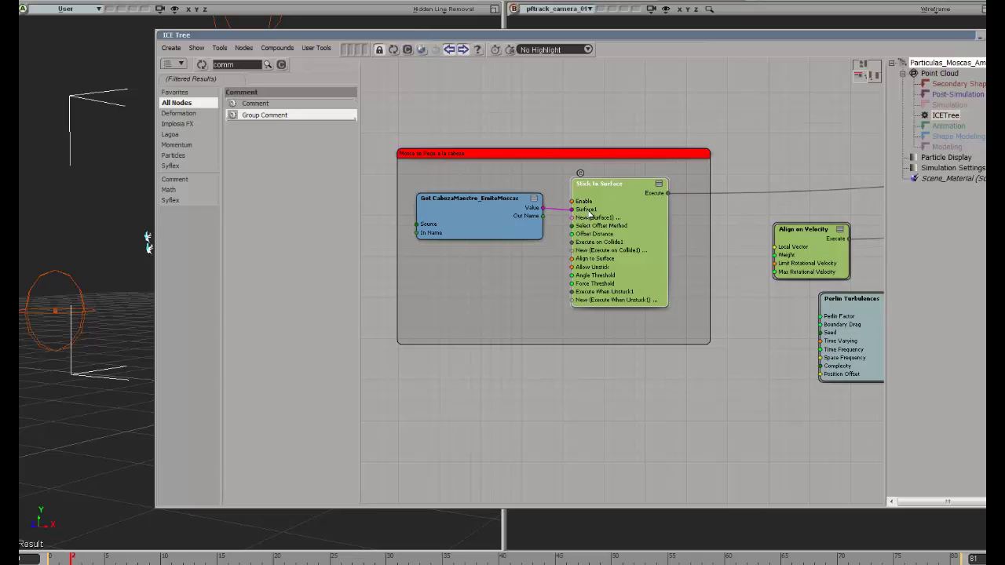
# Step: Examine the Emisor Basico group and how its Emit from Geometry output reaches the Simulation Root
pyautogui.moveTo(762, 168); pyautogui.dragTo(413, 204, button='middle')
pyautogui.moveTo(713, 196); pyautogui.dragTo(556, 210, button='middle')
pyautogui.moveTo(743, 250); pyautogui.dragTo(763, 189)
pyautogui.moveTo(773, 177)
pyautogui.mouseDown(button='middle')
pyautogui.moveTo(701, 180)
pyautogui.moveTo(592, 251)
pyautogui.moveTo(699, 303)
pyautogui.mouseUp(button='middle')
pyautogui.moveTo(615, 254); pyautogui.dragTo(706, 354, button='middle')
pyautogui.moveTo(479, 229); pyautogui.dragTo(745, 378, button='middle')
pyautogui.moveTo(509, 137); pyautogui.dragTo(535, 136)
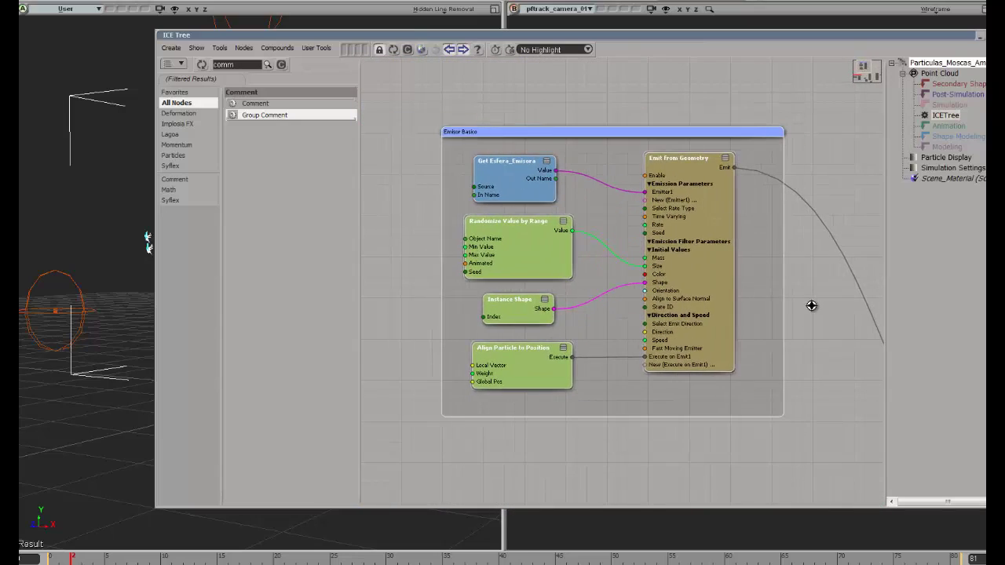
pyautogui.moveTo(798, 330); pyautogui.dragTo(565, 200, button='middle')
pyautogui.moveTo(720, 399); pyautogui.dragTo(592, 238, button='middle')
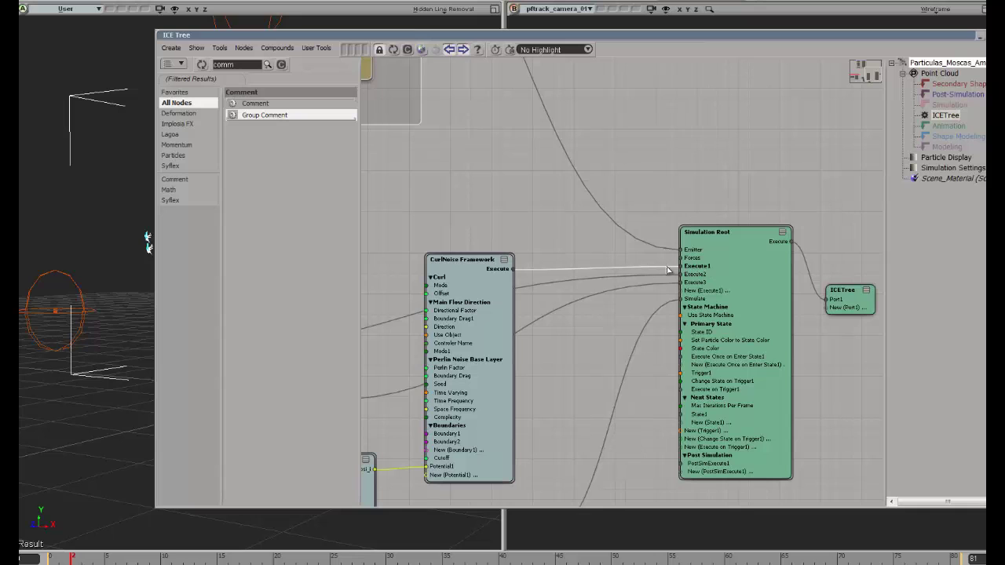
# Step: Reposition the CurlNoise Framework node slightly higher and closer to the Simulation Root
pyautogui.moveTo(446, 261); pyautogui.dragTo(470, 209)
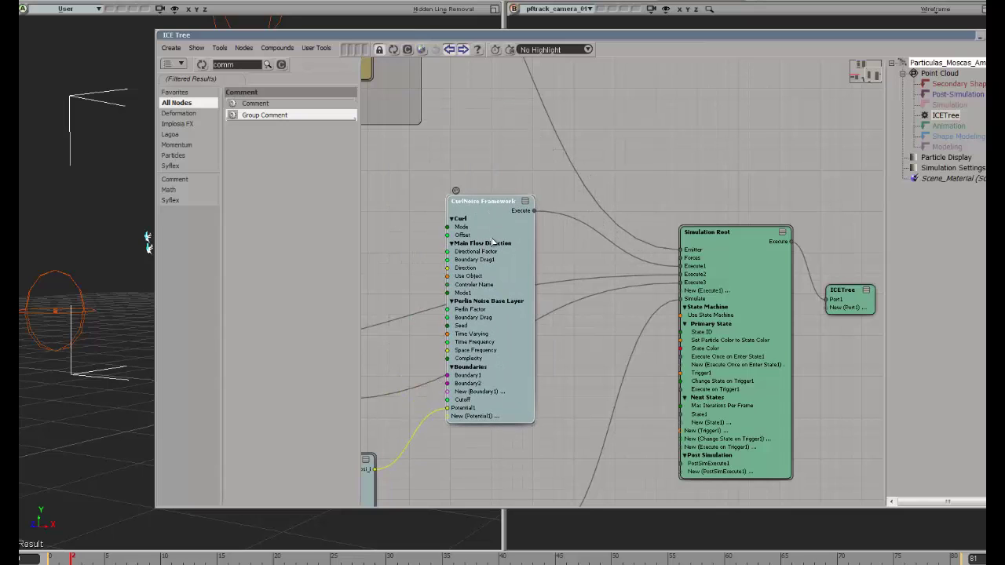
pyautogui.moveTo(493, 242); pyautogui.dragTo(583, 209, button='middle')
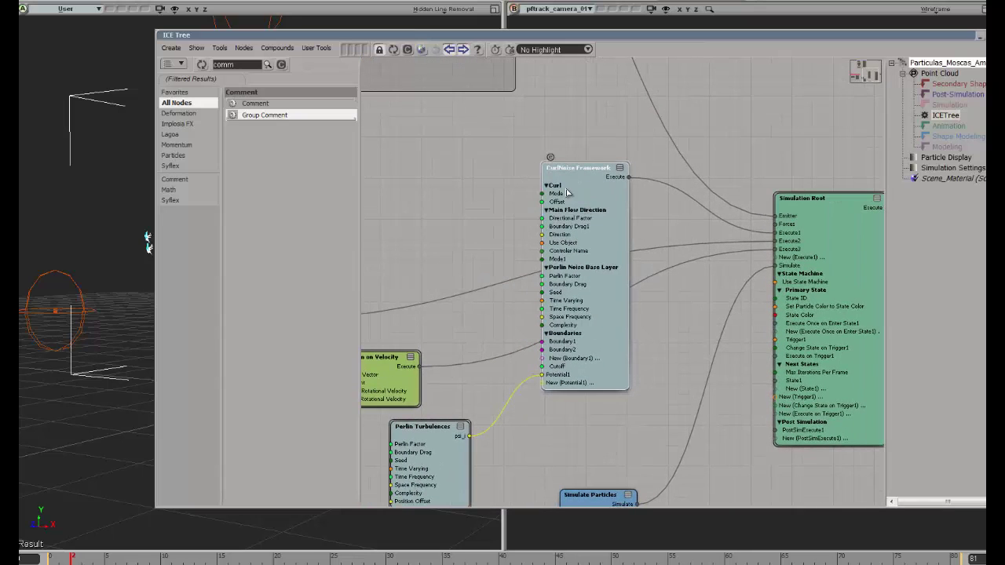
pyautogui.moveTo(584, 181); pyautogui.dragTo(581, 205)
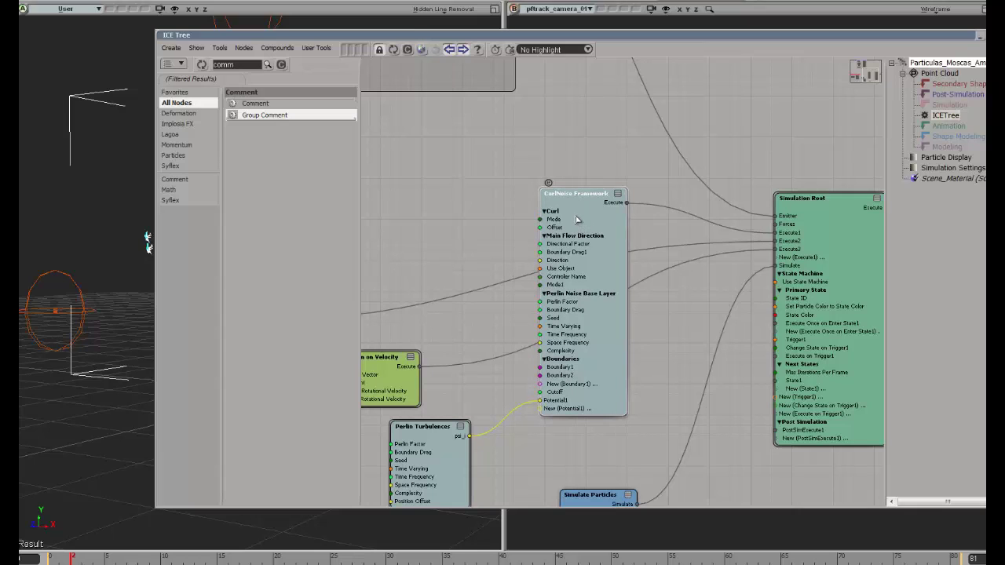
pyautogui.moveTo(576, 219); pyautogui.dragTo(567, 228)
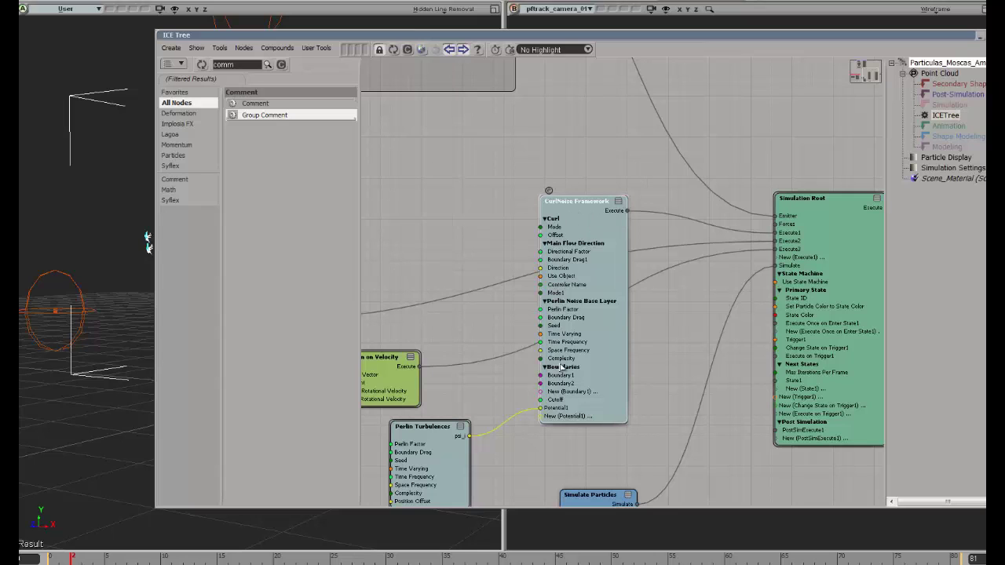
pyautogui.moveTo(590, 201); pyautogui.dragTo(595, 204)
# Step: Search the ICE node library for "curlNo"
pyautogui.doubleClick(241, 65)
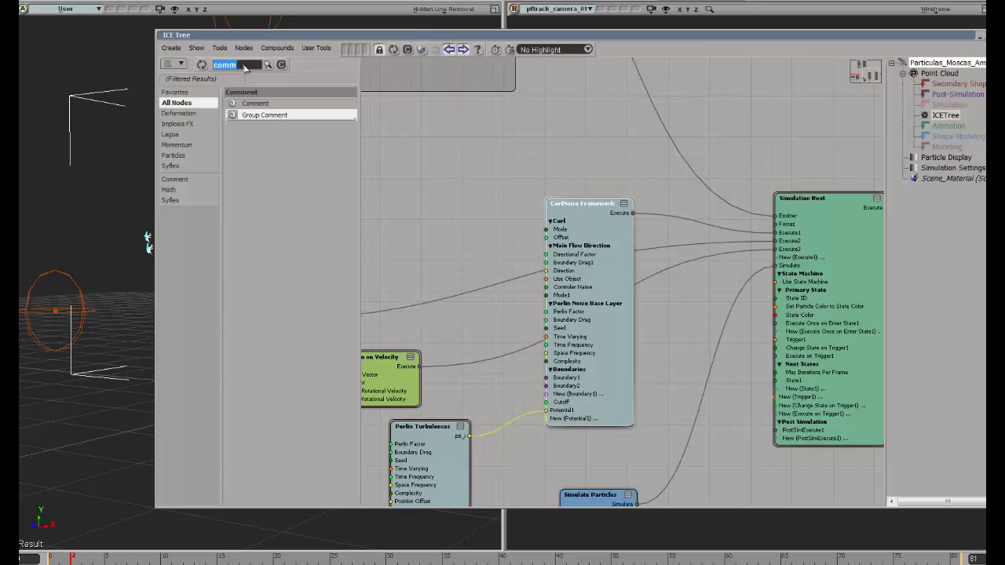
pyautogui.write('curl fram')
pyautogui.press('BackSpace')
pyautogui.press('BackSpace')
pyautogui.press('BackSpace')
pyautogui.press('BackSpace')
pyautogui.press('BackSpace')
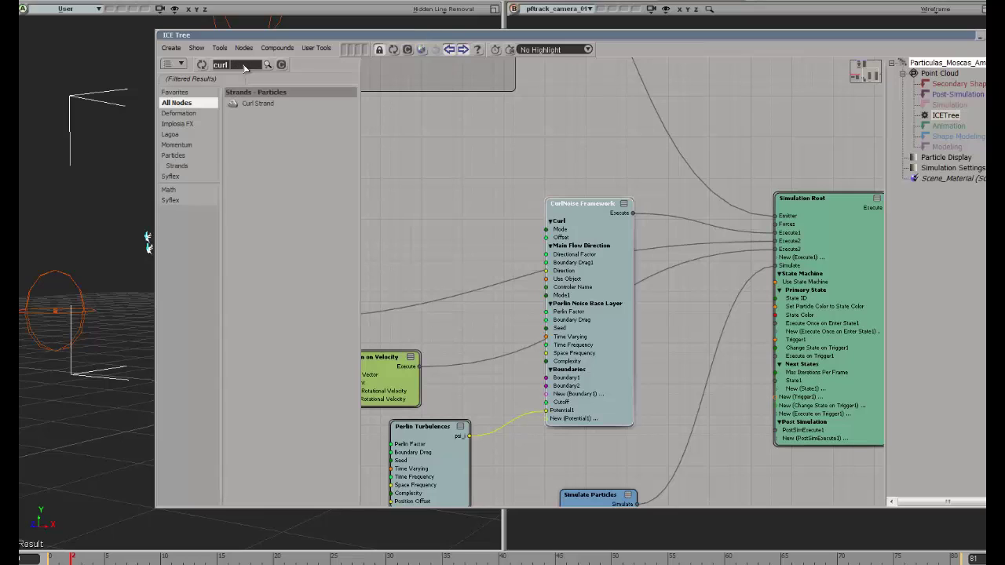
pyautogui.write('No')
# Step: Place an extra CurlNoise Framework node beside the existing one, reposition it, and delete it again
pyautogui.moveTo(279, 105); pyautogui.dragTo(451, 131)
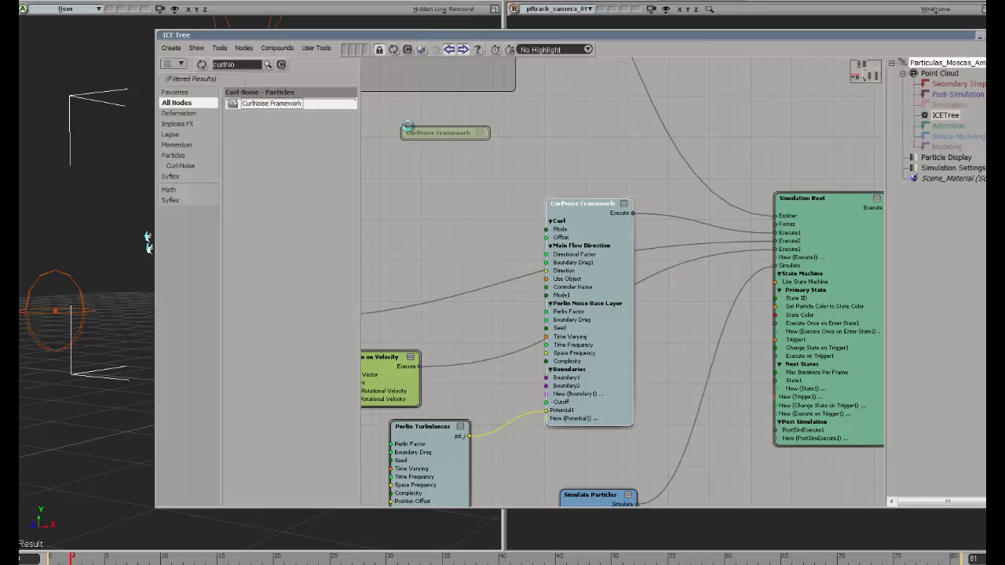
pyautogui.moveTo(452, 199); pyautogui.dragTo(477, 181)
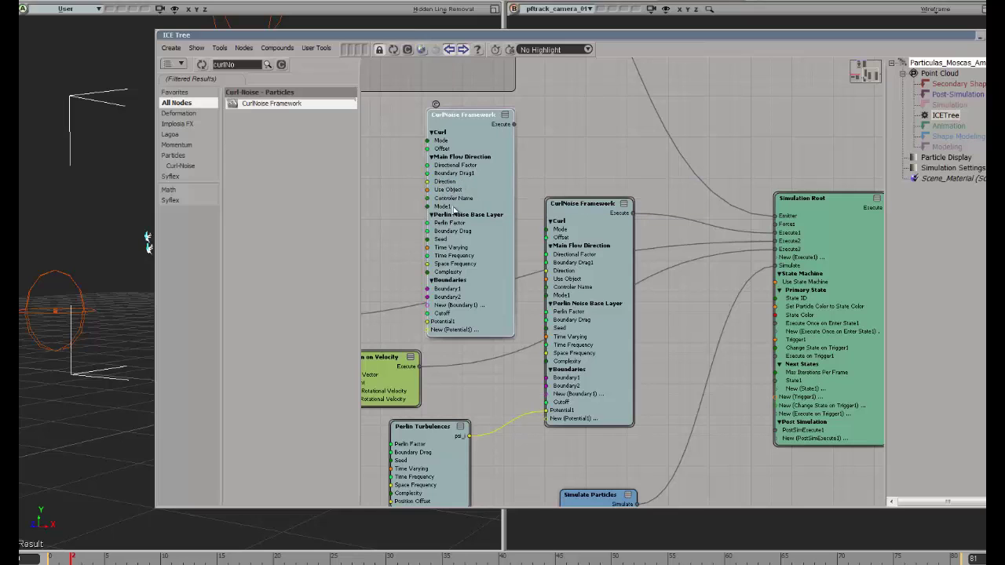
pyautogui.moveTo(453, 210); pyautogui.dragTo(455, 207)
pyautogui.moveTo(482, 143); pyautogui.dragTo(475, 152)
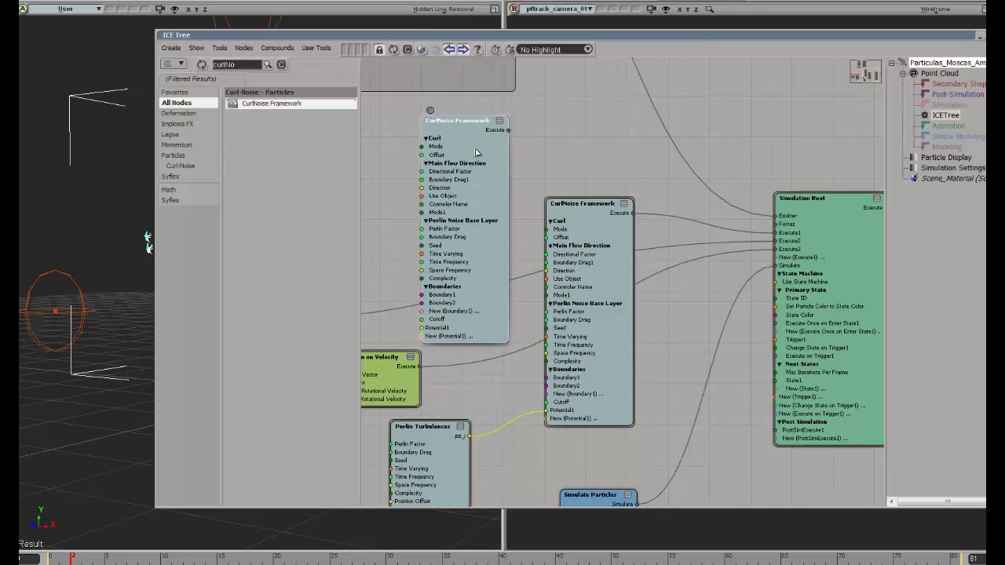
pyautogui.press('Delete')
# Step: Examine the CurlNoise Framework's connection to the Simulation Root and the Perlin Turbulences node feeding its Potential1 input
pyautogui.press('z')
pyautogui.moveTo(763, 157); pyautogui.dragTo(701, 272)
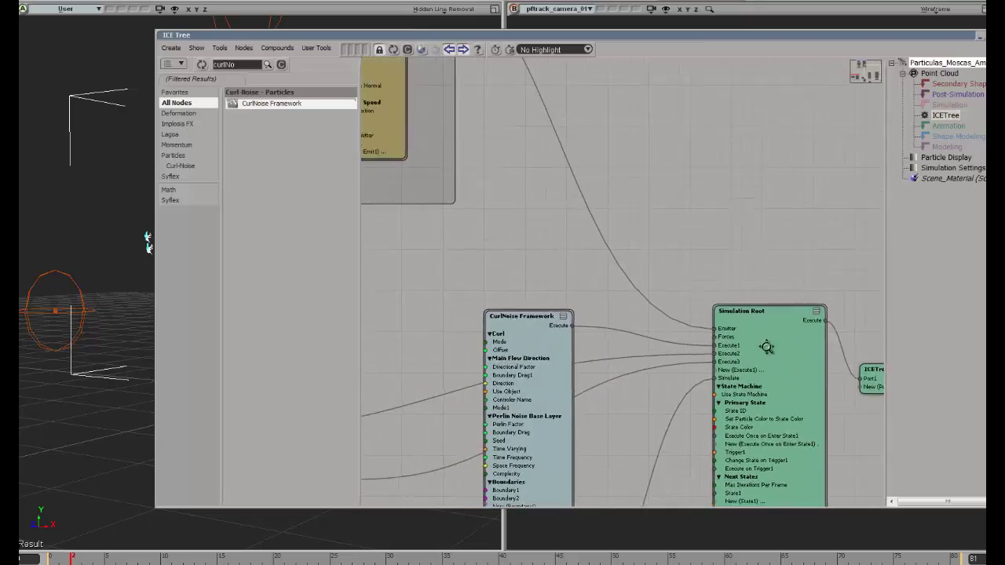
pyautogui.moveTo(554, 246); pyautogui.dragTo(771, 405)
pyautogui.moveTo(666, 319); pyautogui.dragTo(544, 91)
pyautogui.moveTo(610, 219); pyautogui.dragTo(569, 179)
pyautogui.moveTo(572, 238)
pyautogui.mouseDown()
pyautogui.moveTo(556, 251)
pyautogui.moveTo(570, 258)
pyautogui.mouseUp()
pyautogui.press('z')
pyautogui.moveTo(589, 313); pyautogui.dragTo(597, 138)
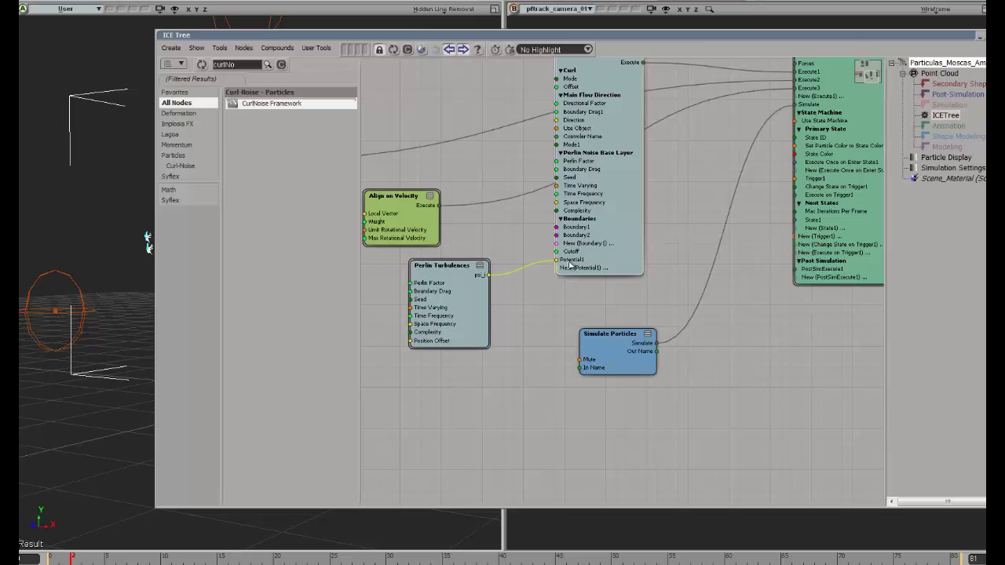
# Step: Move the Perlin Turbulences node closer to the CurlNoise Framework and review its turbulence properties
pyautogui.moveTo(437, 277); pyautogui.dragTo(459, 293)
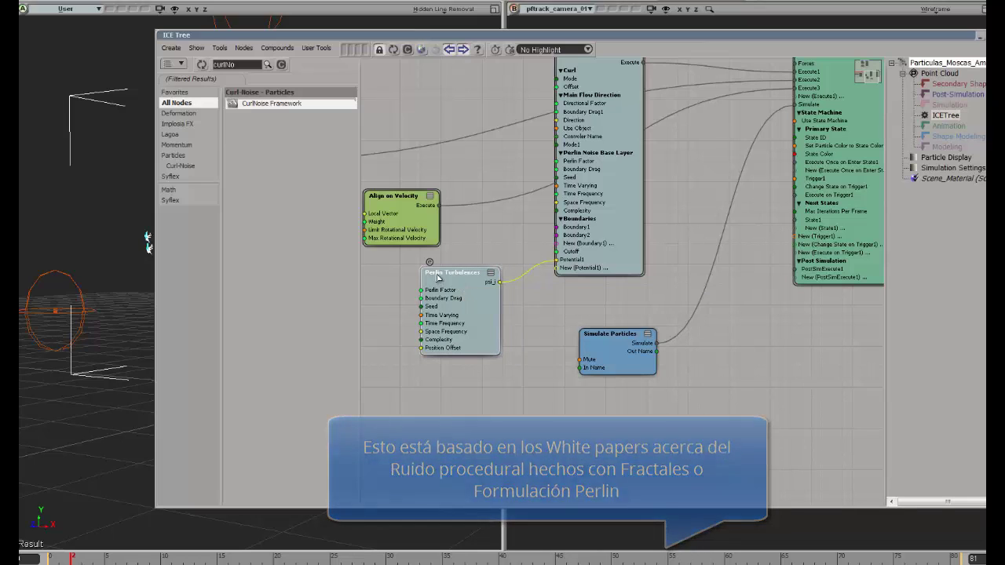
pyautogui.click(508, 236)
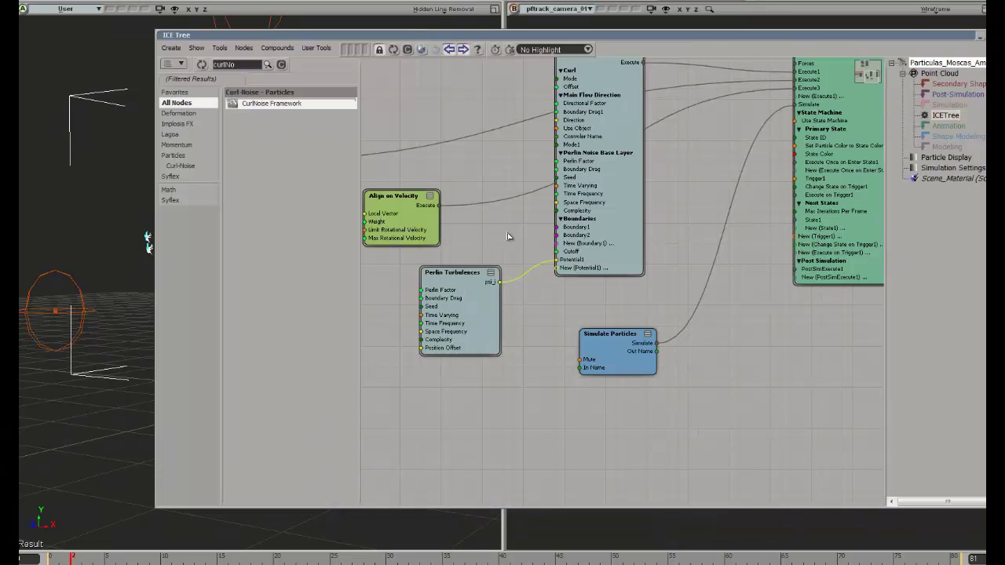
pyautogui.doubleClick(452, 301)
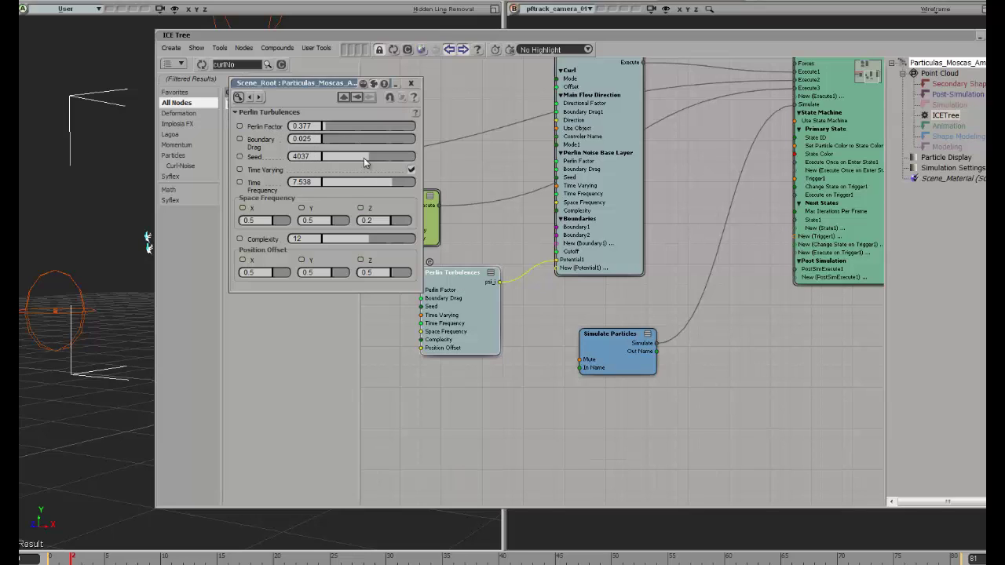
pyautogui.moveTo(313, 84); pyautogui.dragTo(210, 137)
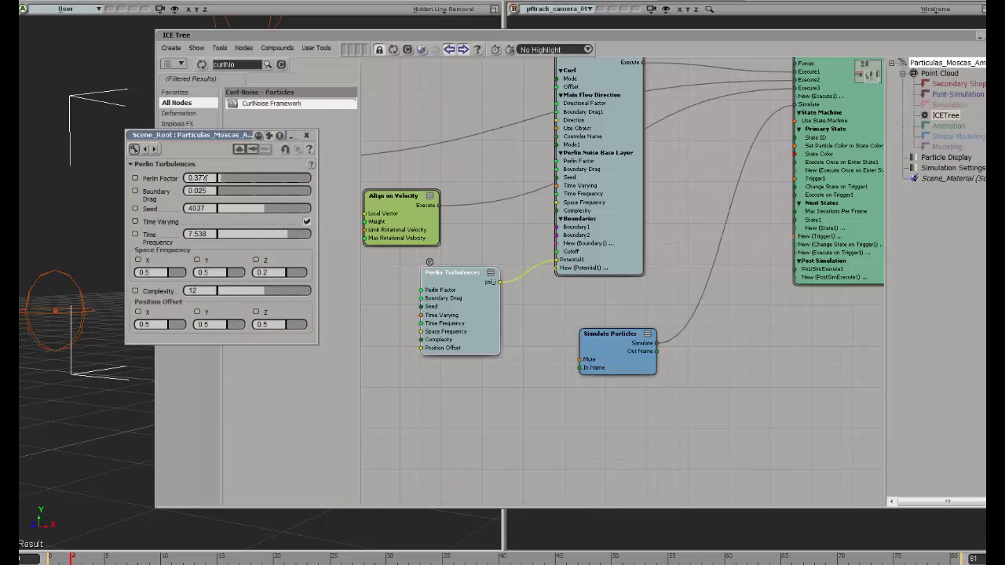
pyautogui.moveTo(464, 308); pyautogui.dragTo(462, 299)
pyautogui.click(143, 136)
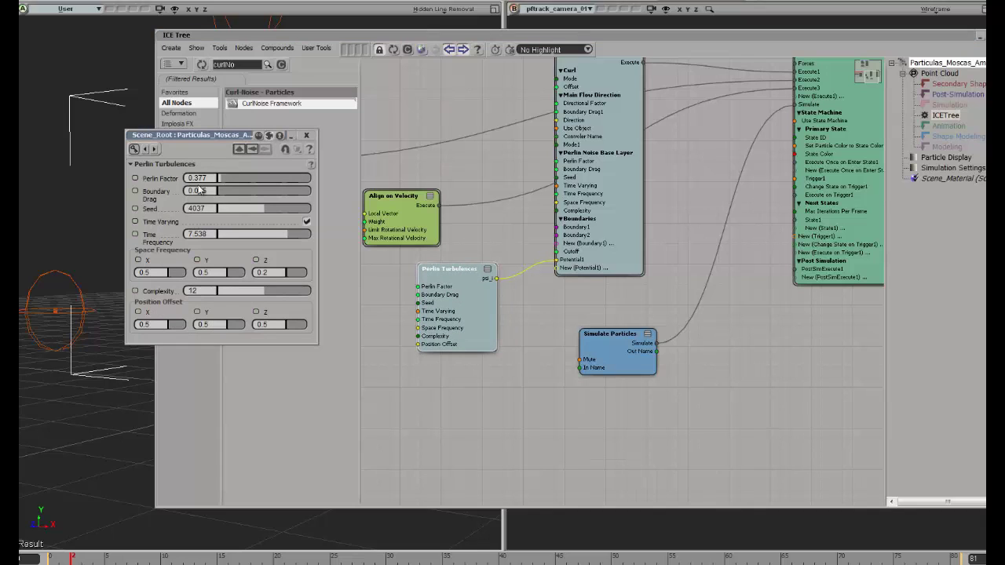
pyautogui.click(307, 136)
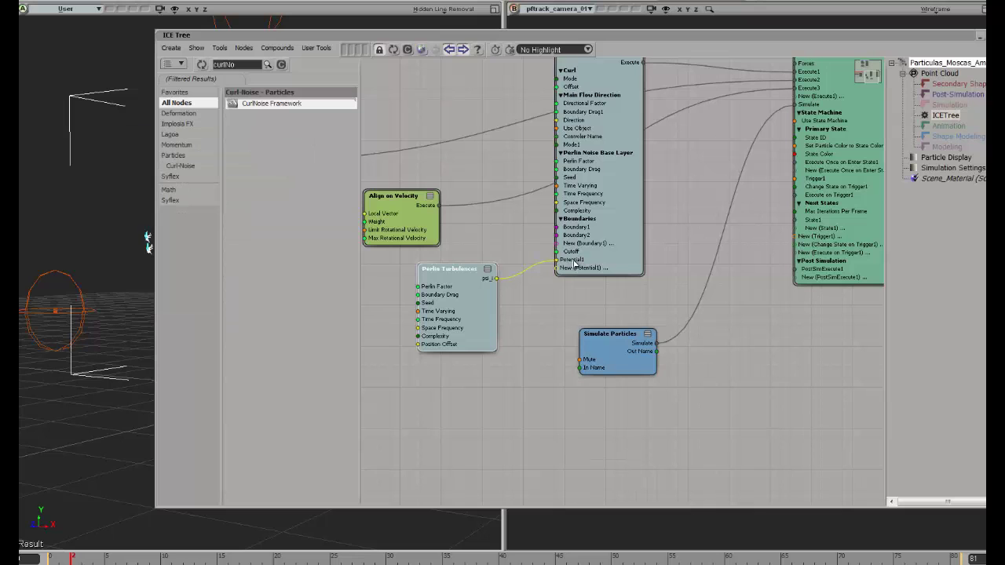
# Step: Reopen the Perlin Turbulences properties and collapse the ICE Tree window to uncover the flies around the head
pyautogui.moveTo(463, 292); pyautogui.dragTo(483, 298)
pyautogui.doubleClick(478, 295)
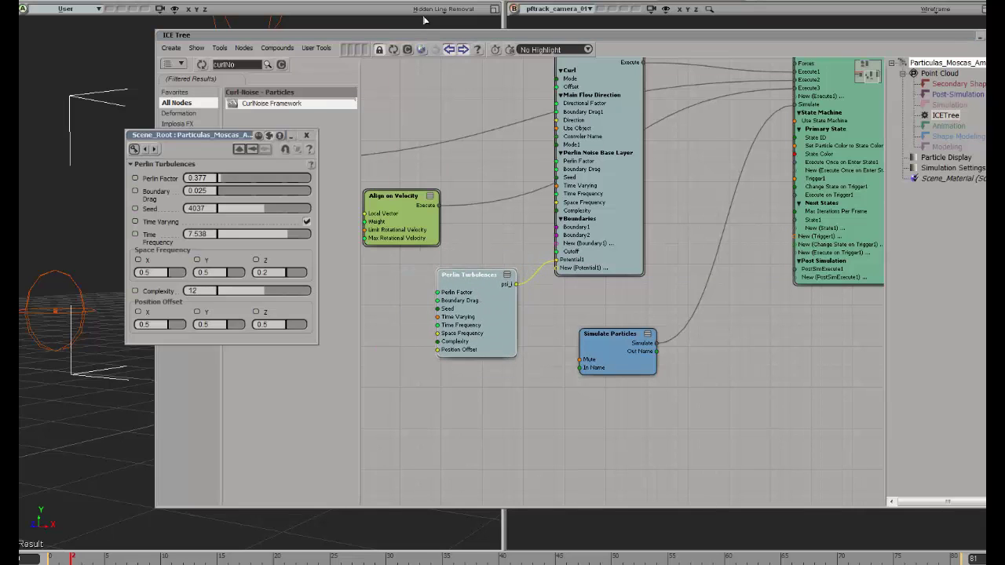
pyautogui.doubleClick(380, 34)
# Step: Move the Perlin Turbulences properties off the ICE Tree area and set the timeline's end frame to 500
pyautogui.moveTo(224, 140); pyautogui.dragTo(401, 127)
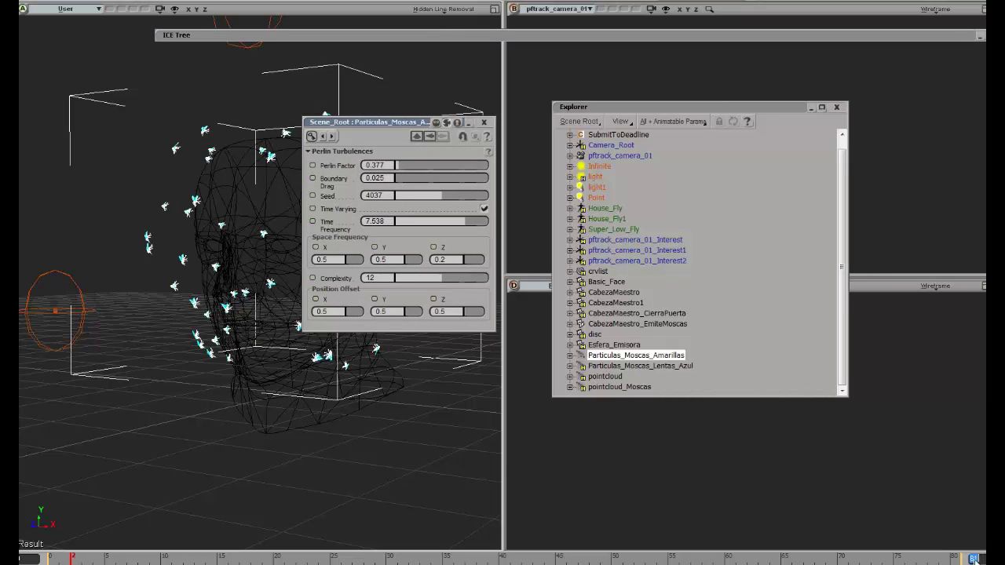
pyautogui.write('500')
pyautogui.press('Return')
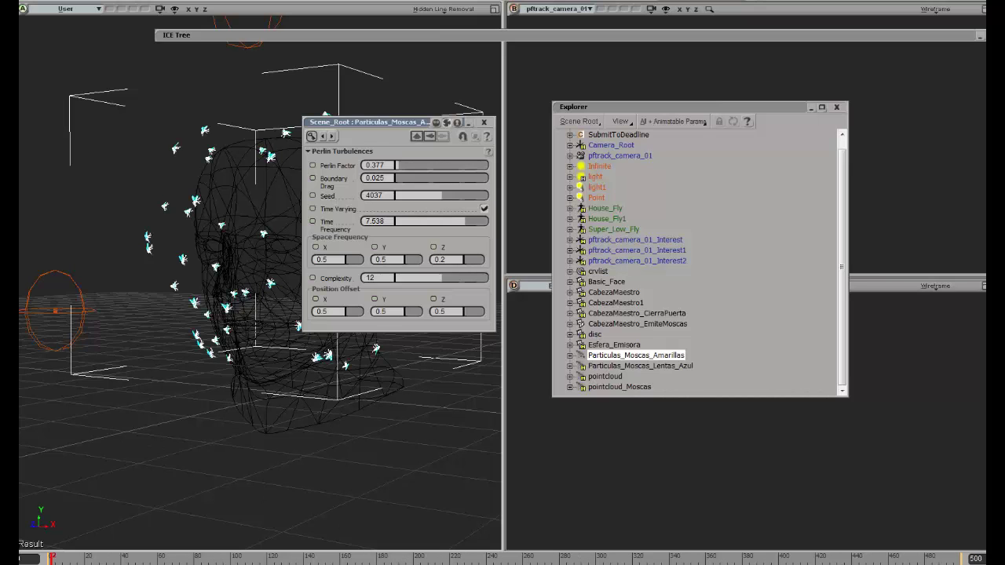
# Step: Clear the properties window from the head view and set the Perlin Factor to 0.314 while the simulation plays
pyautogui.moveTo(353, 122); pyautogui.dragTo(486, 113)
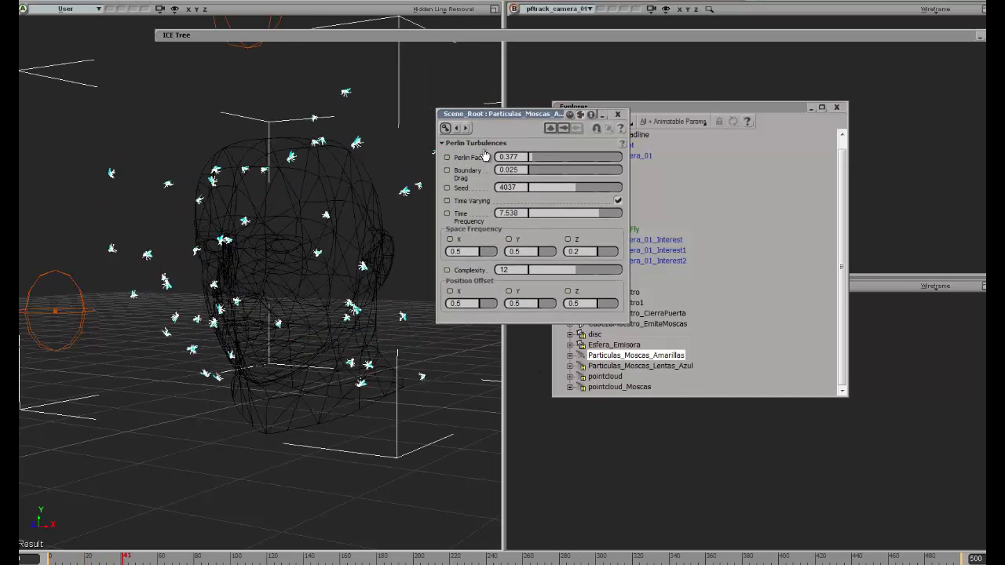
pyautogui.moveTo(532, 157)
pyautogui.mouseDown()
pyautogui.moveTo(574, 160)
pyautogui.moveTo(531, 162)
pyautogui.mouseUp()
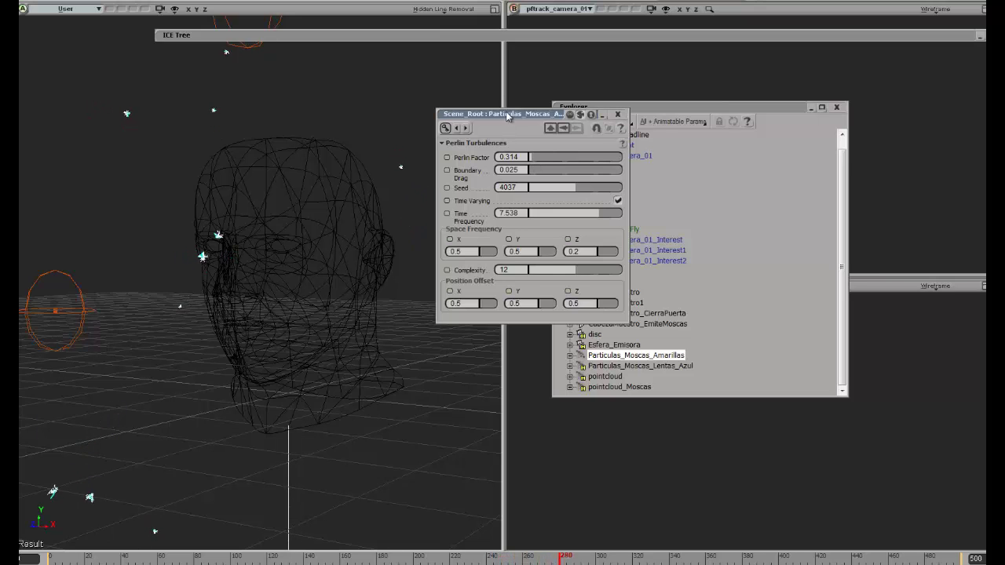
# Step: Move the Perlin Turbulences properties aside, set the Perlin Factor to 0.063, and expand the collapsed ICE Tree window
pyautogui.moveTo(507, 117); pyautogui.dragTo(538, 116)
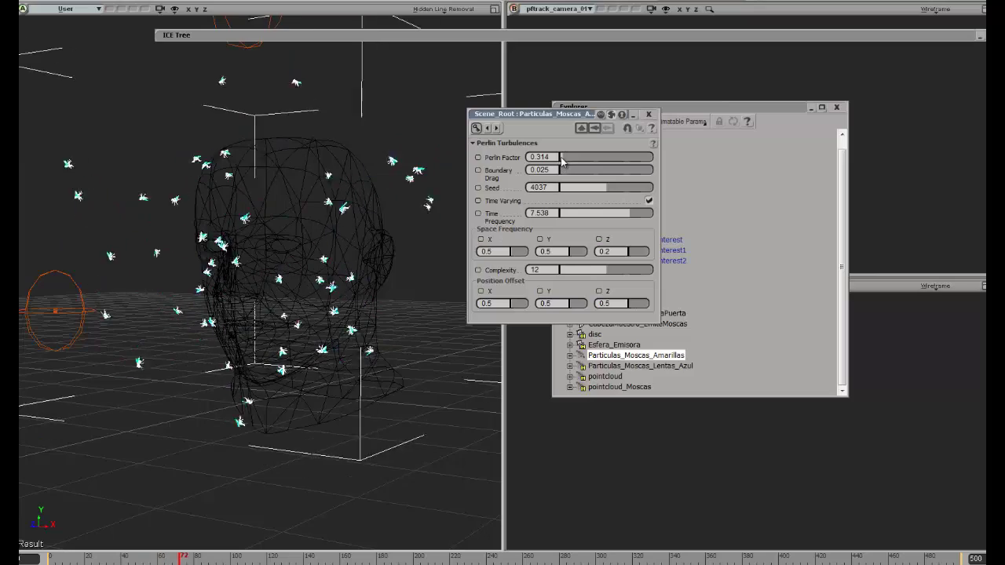
pyautogui.moveTo(561, 158); pyautogui.dragTo(559, 158)
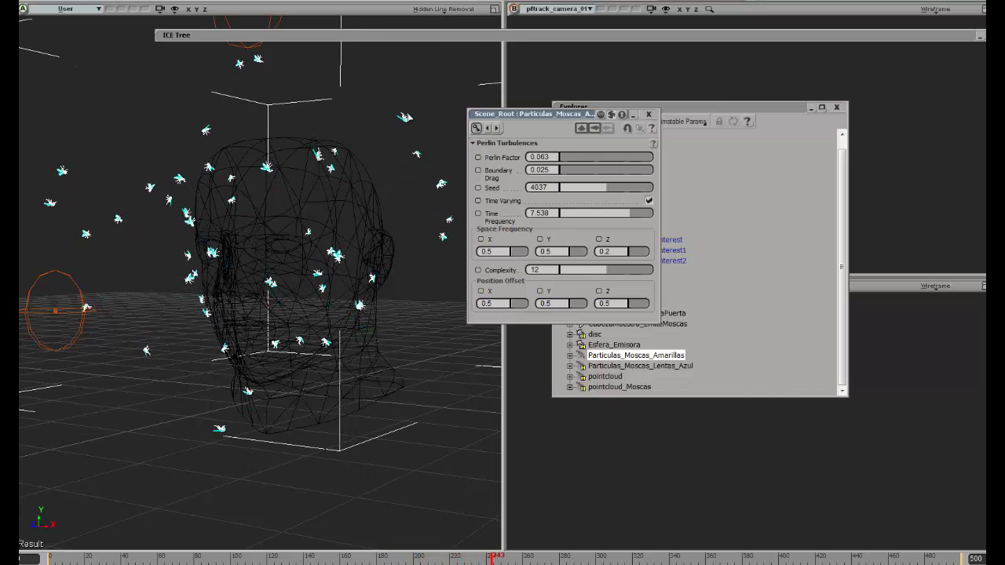
pyautogui.click(453, 36)
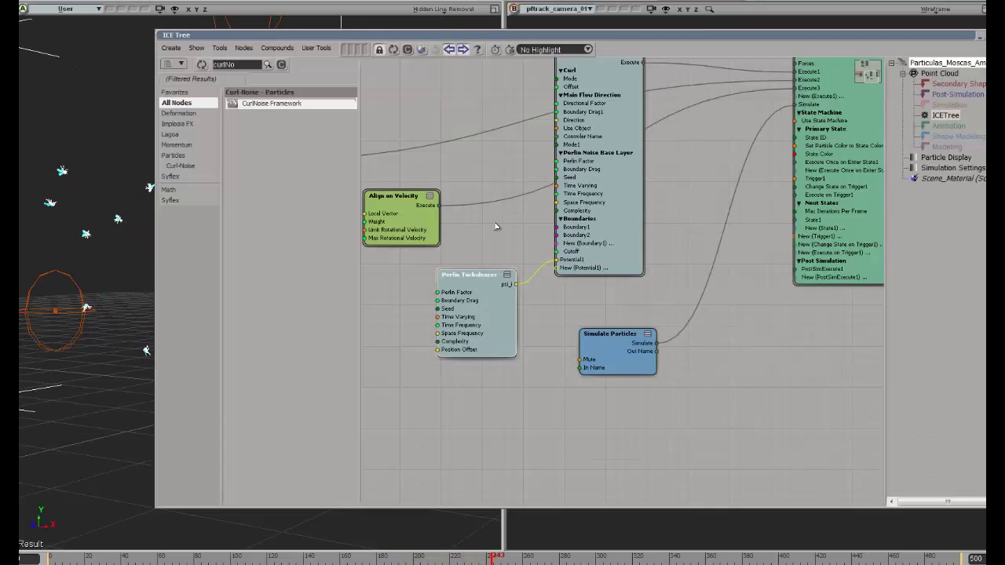
# Step: Move the CurlNoise Framework node higher in the tree and place the Perlin Turbulences node beside it
pyautogui.moveTo(475, 155); pyautogui.dragTo(574, 237)
pyautogui.moveTo(612, 173); pyautogui.dragTo(550, 220)
pyautogui.moveTo(745, 196); pyautogui.dragTo(696, 209)
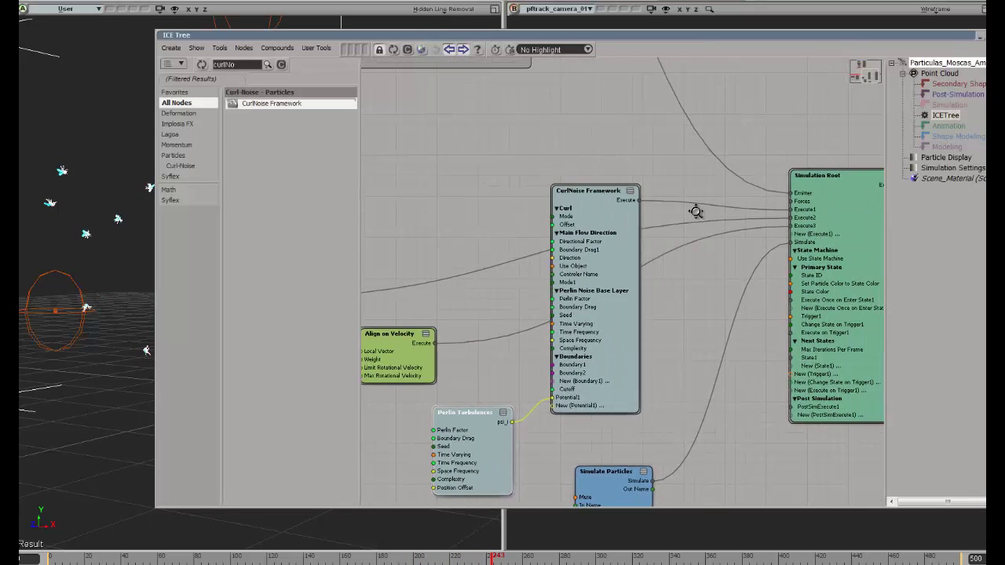
pyautogui.moveTo(621, 203); pyautogui.dragTo(626, 152)
pyautogui.moveTo(465, 415); pyautogui.dragTo(467, 166)
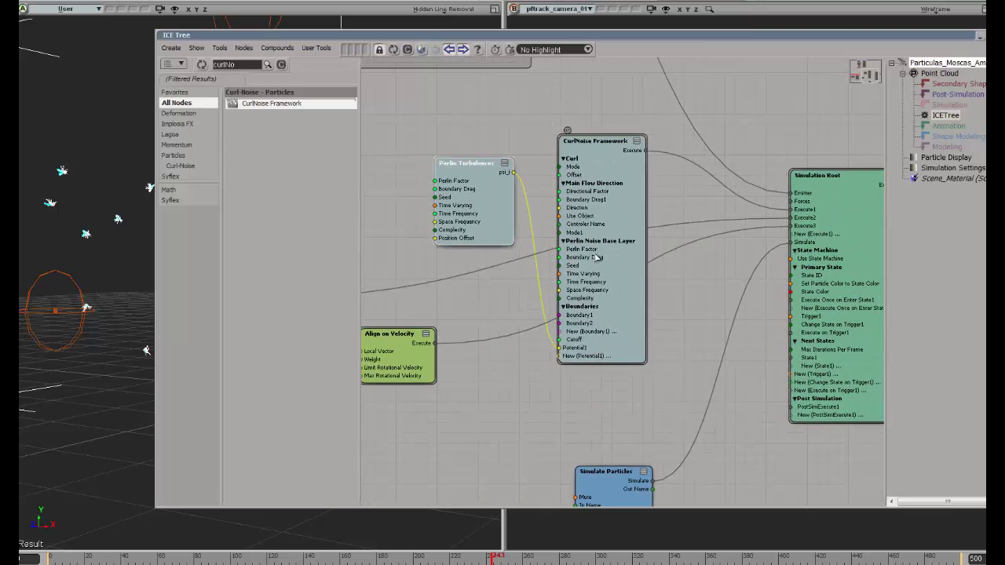
pyautogui.moveTo(596, 242); pyautogui.dragTo(596, 184)
# Step: Collapse the CurlNoise Framework and Perlin Turbulences nodes to compact form and arrange them side by side above the other connections
pyautogui.click(637, 82)
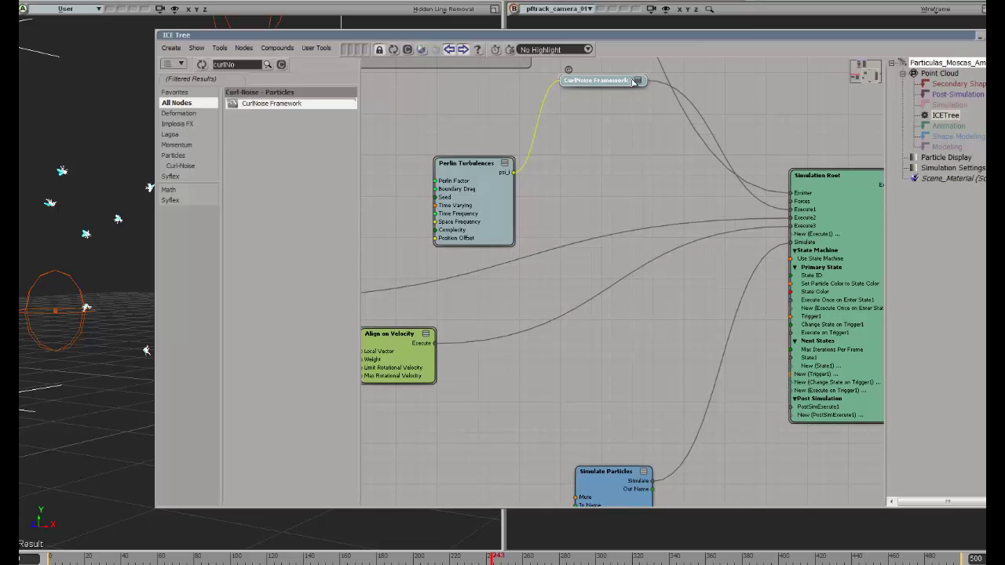
pyautogui.click(637, 81)
pyautogui.moveTo(597, 81); pyautogui.dragTo(597, 131)
pyautogui.click(505, 164)
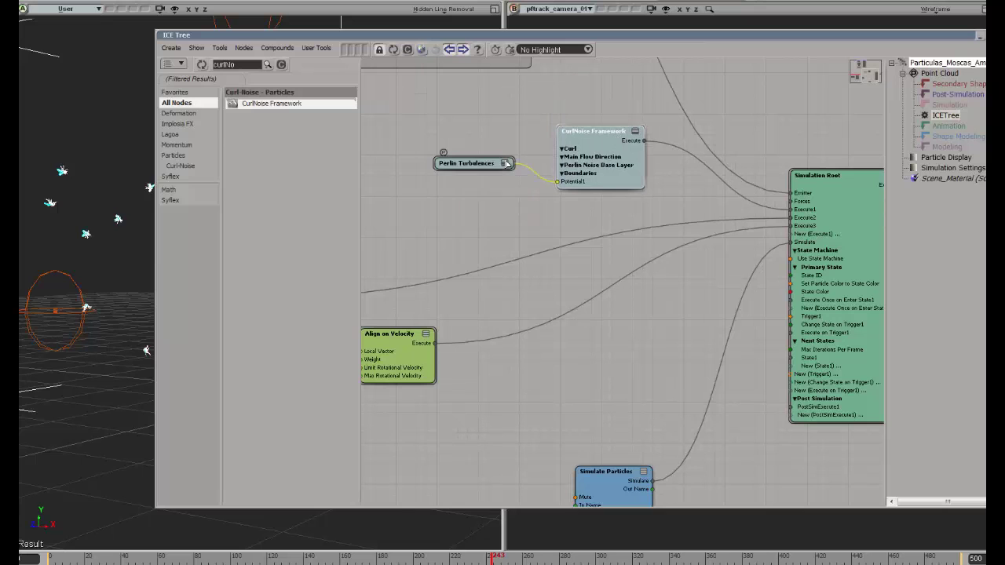
pyautogui.moveTo(493, 167); pyautogui.dragTo(510, 138)
# Step: Move the red group containing the Stick to Surface nodes higher in the ICE tree
pyautogui.moveTo(788, 229); pyautogui.dragTo(736, 171, button='middle')
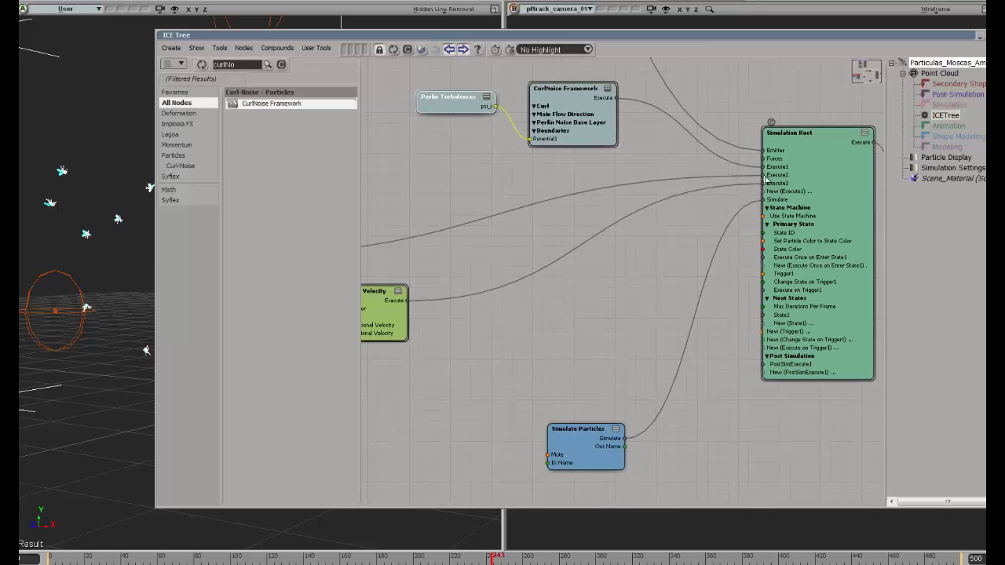
pyautogui.moveTo(503, 210); pyautogui.dragTo(814, 186, button='middle')
pyautogui.moveTo(614, 191); pyautogui.dragTo(735, 196, button='middle')
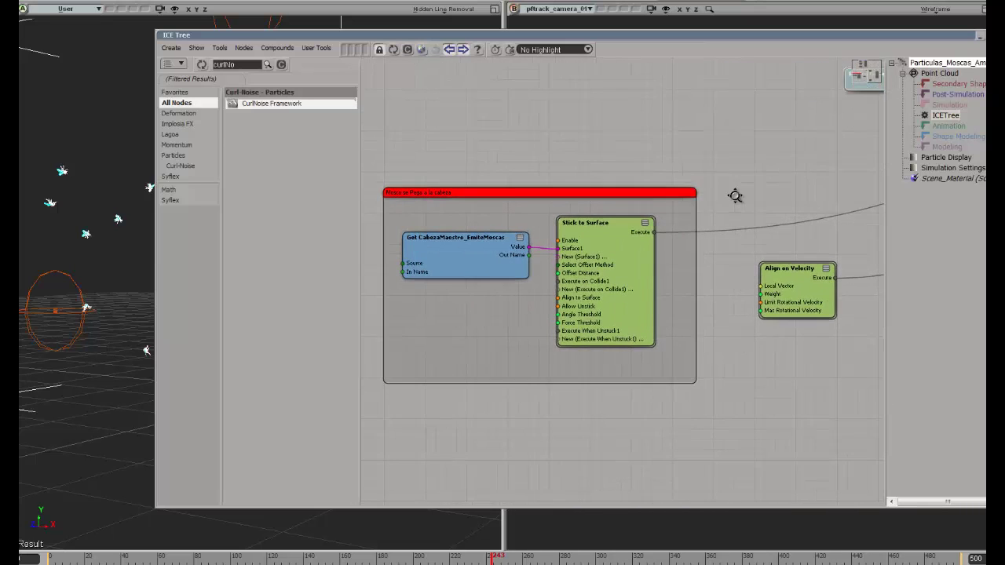
pyautogui.moveTo(450, 195); pyautogui.dragTo(463, 131)
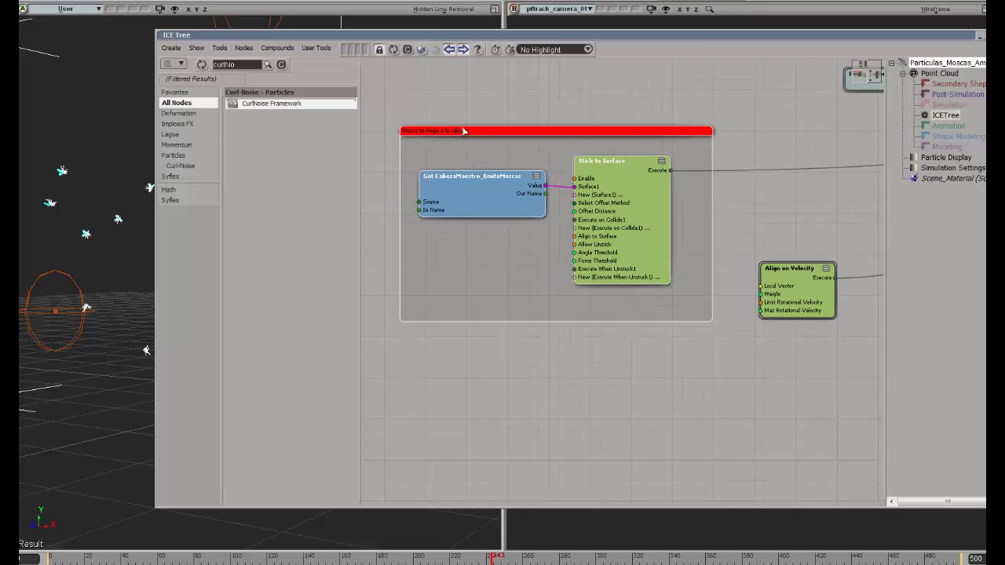
# Step: Shift the blue emitter group with the Emit from Geometry node slightly sideways in the ICE tree
pyautogui.moveTo(775, 109); pyautogui.dragTo(603, 150)
pyautogui.moveTo(775, 109); pyautogui.dragTo(496, 274)
pyautogui.moveTo(456, 240)
pyautogui.mouseDown()
pyautogui.moveTo(637, 317)
pyautogui.moveTo(682, 402)
pyautogui.mouseUp()
pyautogui.moveTo(495, 93); pyautogui.dragTo(515, 93)
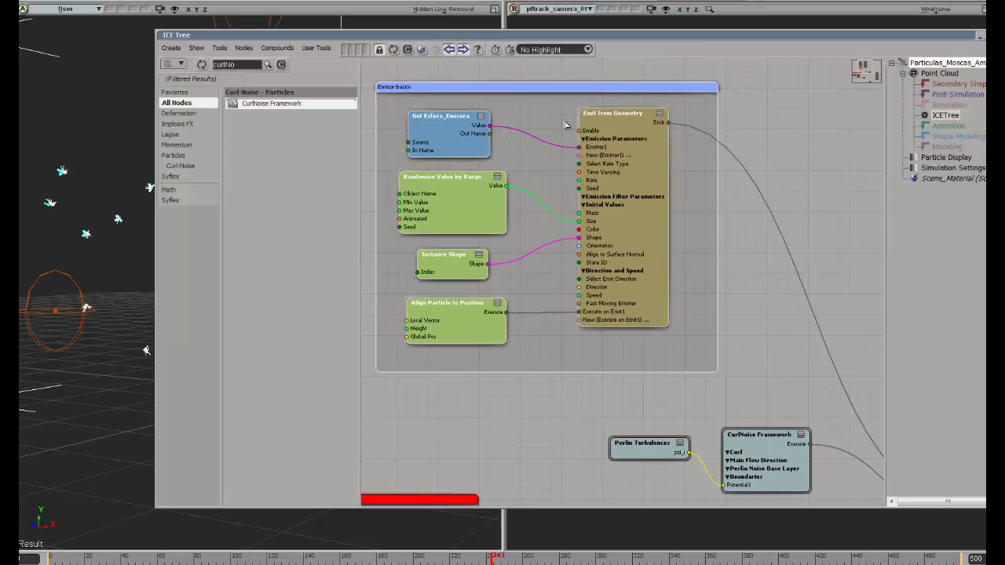
# Step: Nudge the red Stick to Surface group slightly closer to the CurlNoise and Perlin Turbulences nodes
pyautogui.moveTo(734, 319); pyautogui.dragTo(675, 160)
pyautogui.moveTo(701, 265); pyautogui.dragTo(694, 257)
pyautogui.moveTo(569, 307); pyautogui.dragTo(772, 171)
pyautogui.moveTo(512, 196); pyautogui.dragTo(528, 194)
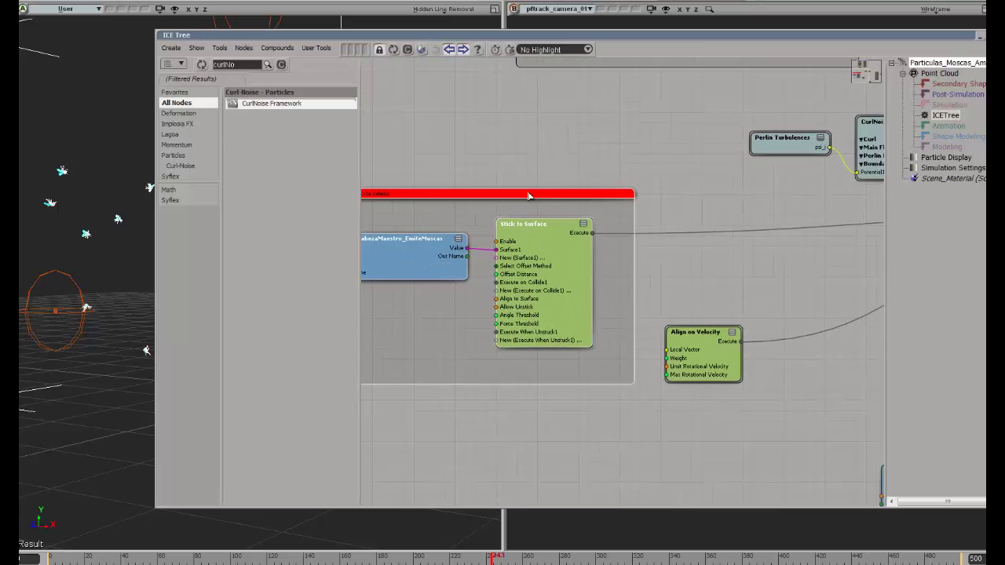
# Step: Move the Align on Velocity node closer to the Simulation Root, below the compact CurlNoise Framework node
pyautogui.click(706, 198)
pyautogui.moveTo(802, 223); pyautogui.dragTo(634, 160)
pyautogui.moveTo(633, 159); pyautogui.dragTo(437, 128, button='middle')
pyautogui.moveTo(407, 261); pyautogui.dragTo(573, 193)
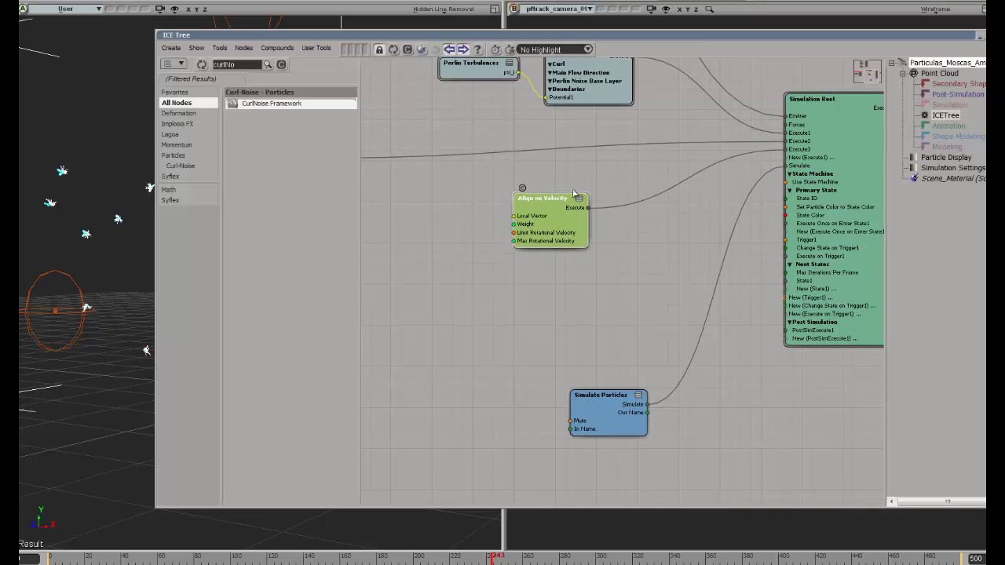